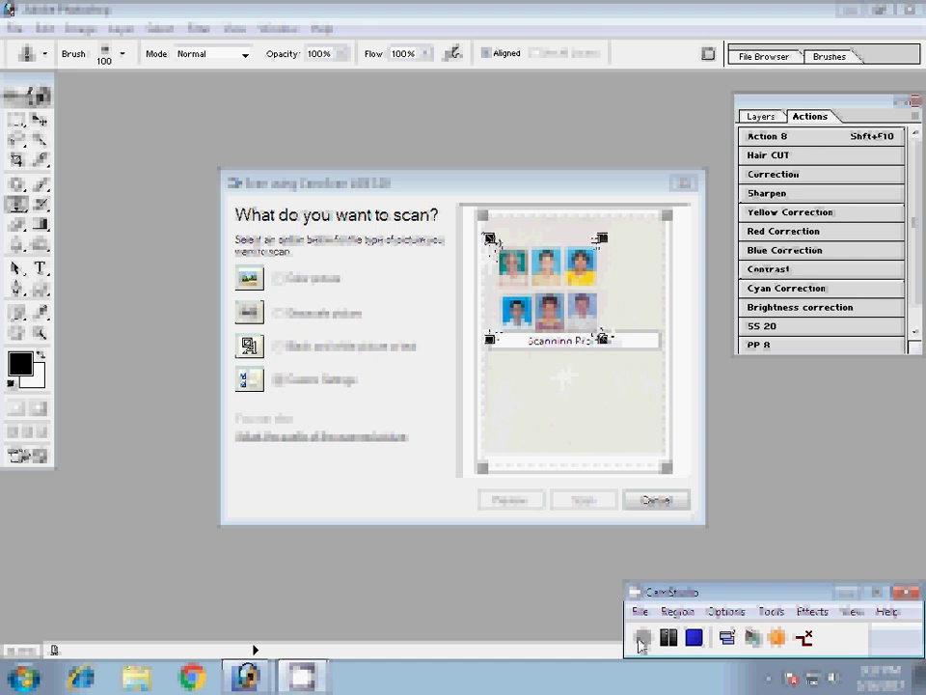
Step: Scan the passport-photo sheet with an enlarged crop area, then zoom into the scanned image
left_click_drag(597, 333, 602, 339)
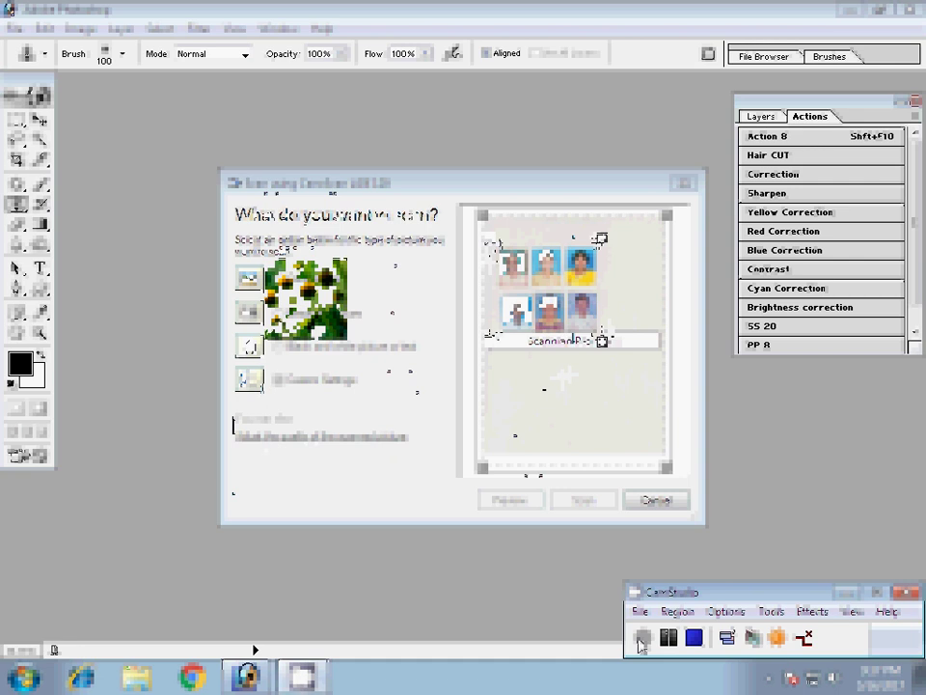
left_click(580, 503)
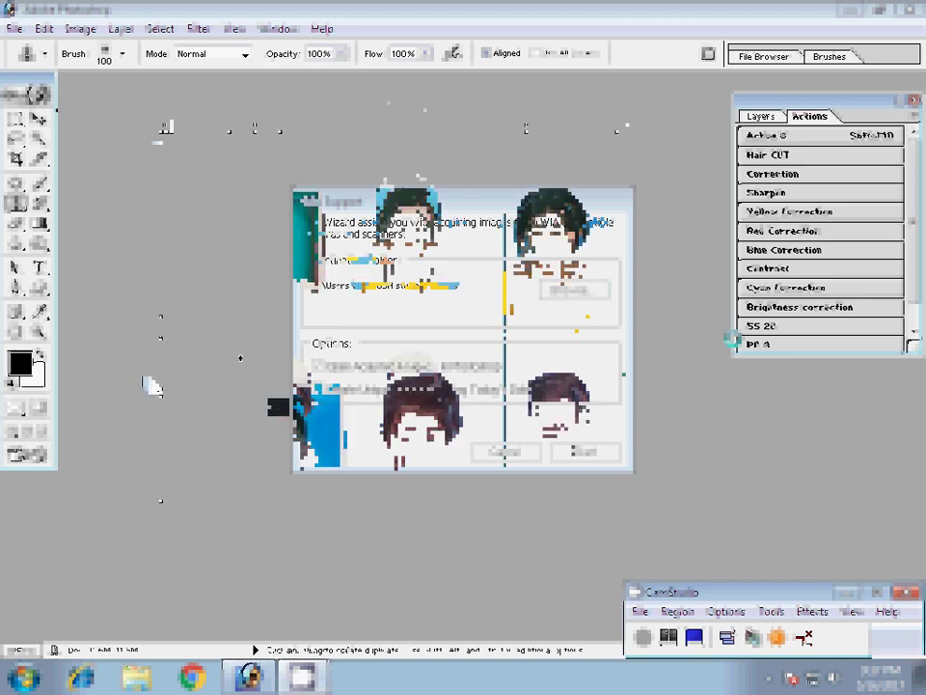
key("z")
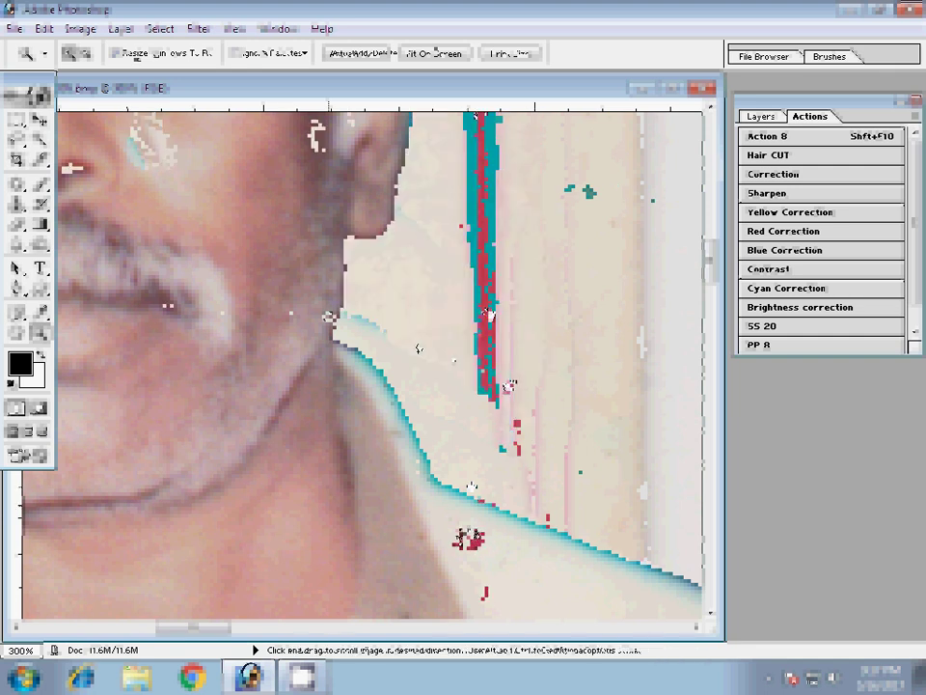
Step: Begin a Pen path around the elderly man, centring his face in view
key("p")
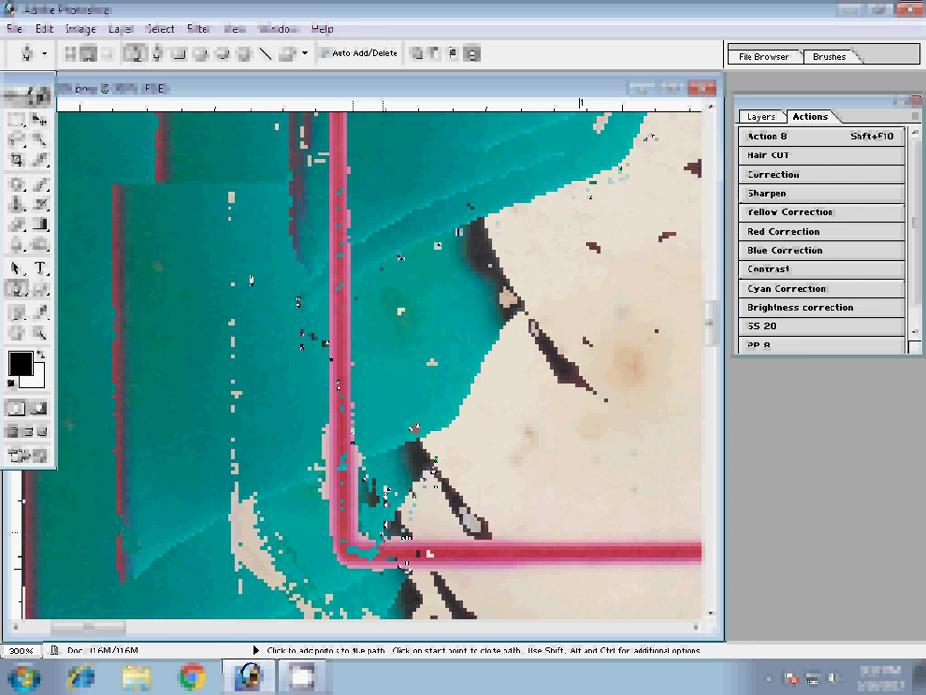
left_click_drag(333, 130, 301, 439)
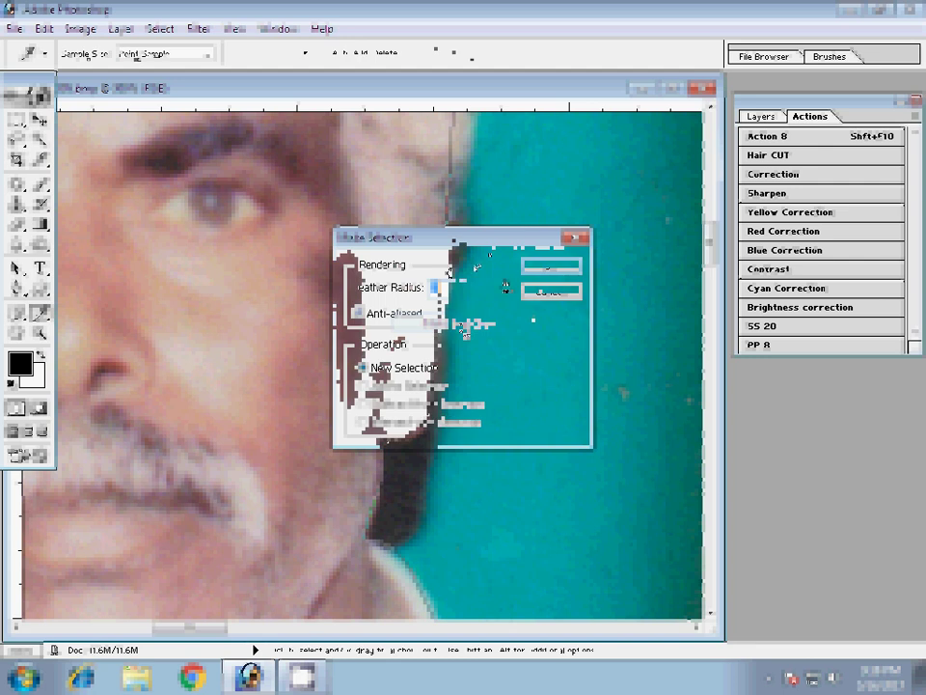
key("z")
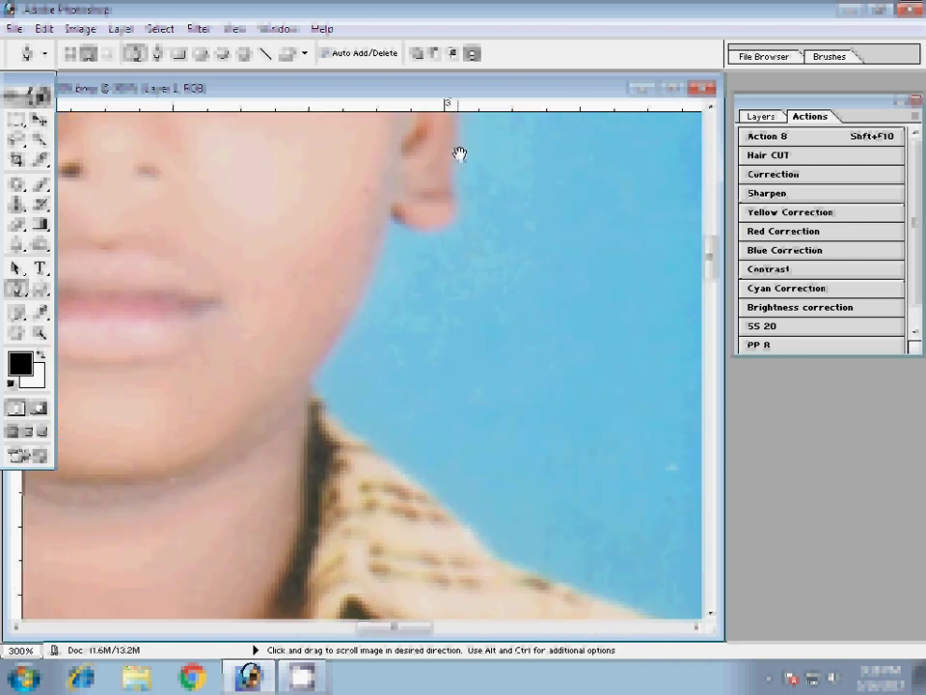
Step: Extend the boy's Pen path from below his ear down the shoulder, then view the whole sheet
left_click(357, 315)
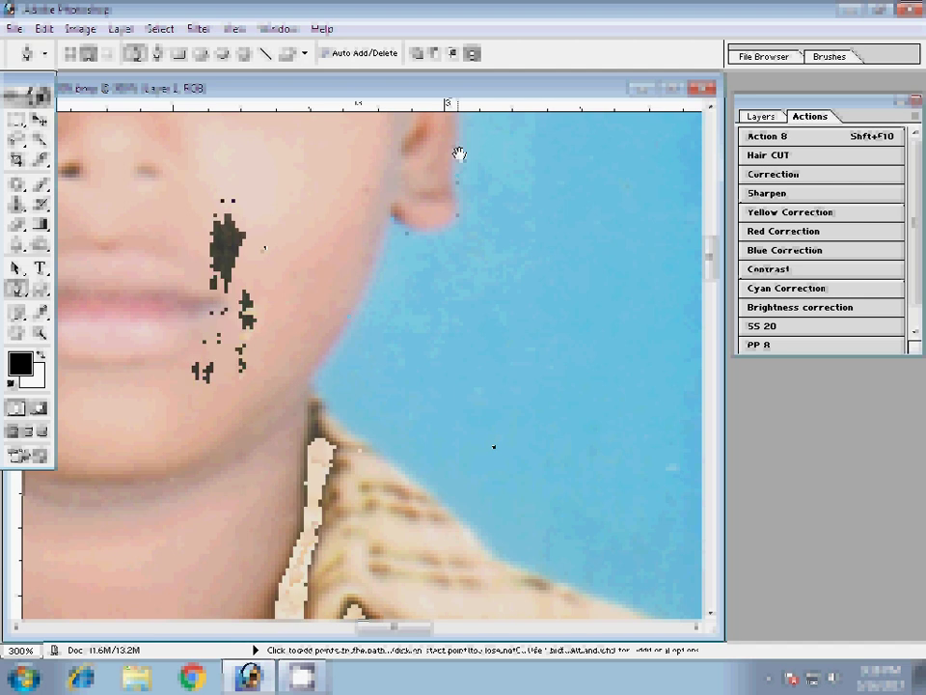
left_click(384, 328)
left_click(406, 349)
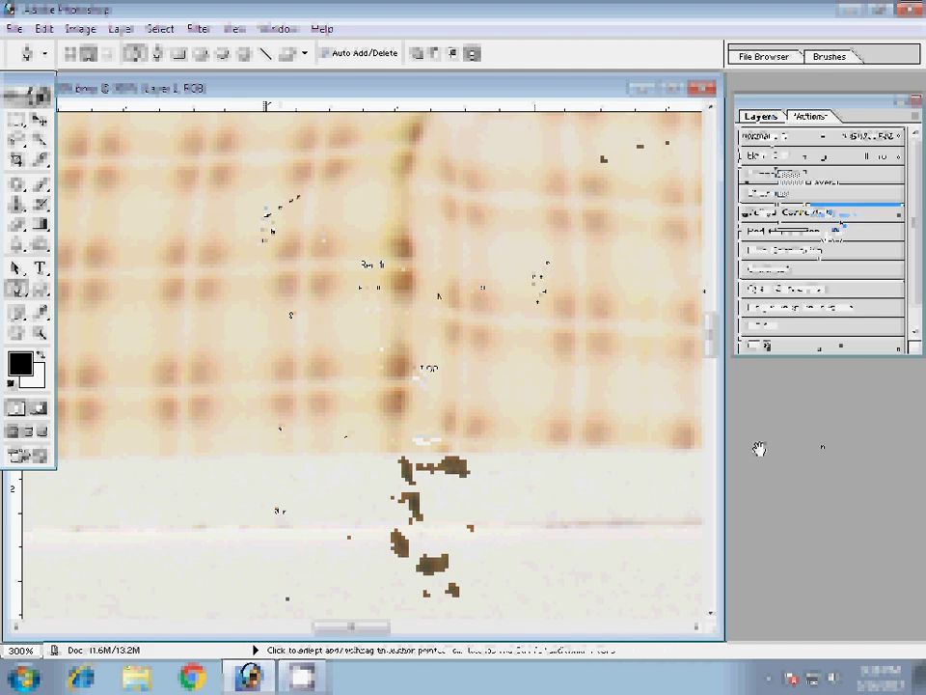
key("z")
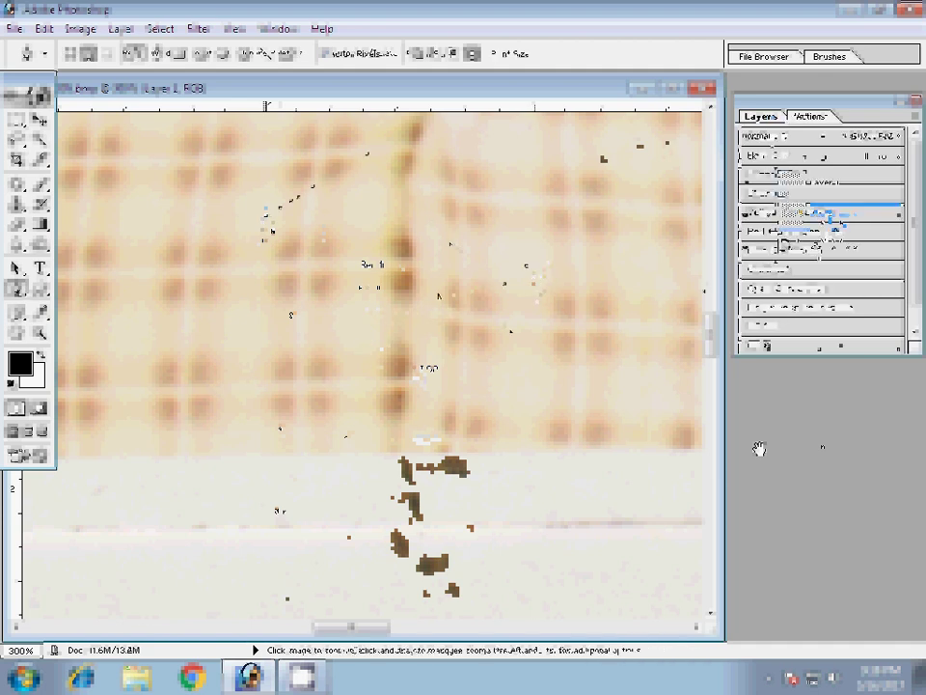
key("ctrl+0")
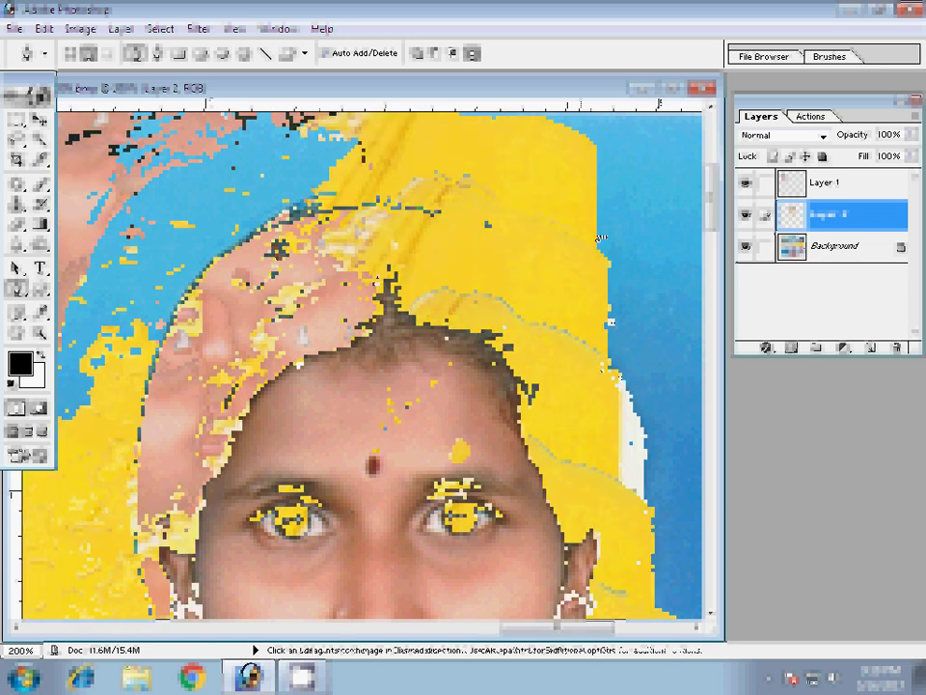
Step: Turn the traced path around the yellow-saree woman into a selection, then view the whole sheet
left_click_drag(298, 362, 607, 433)
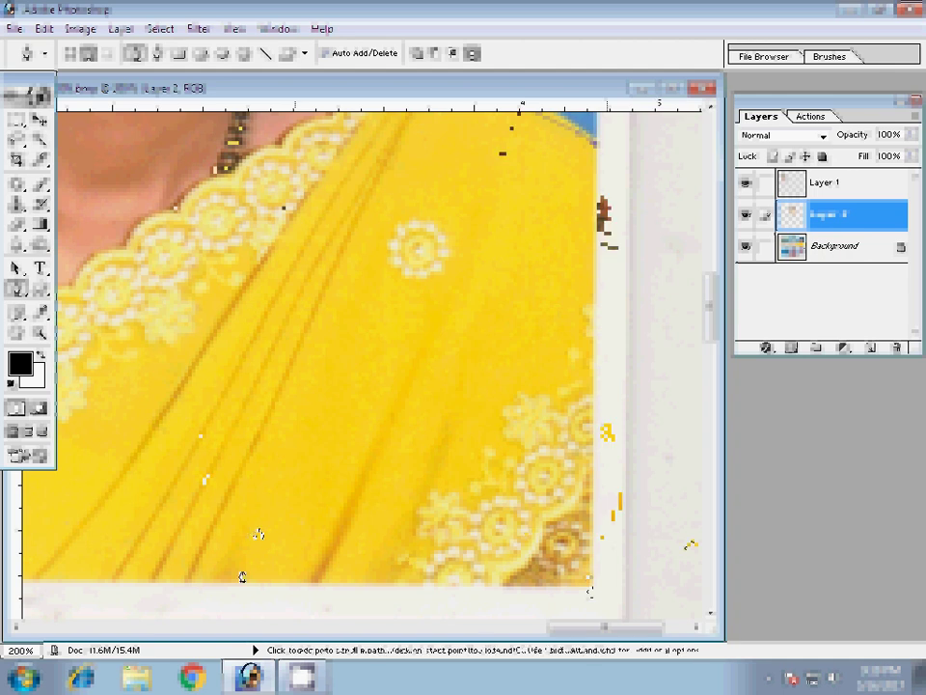
left_click_drag(215, 569, 223, 392)
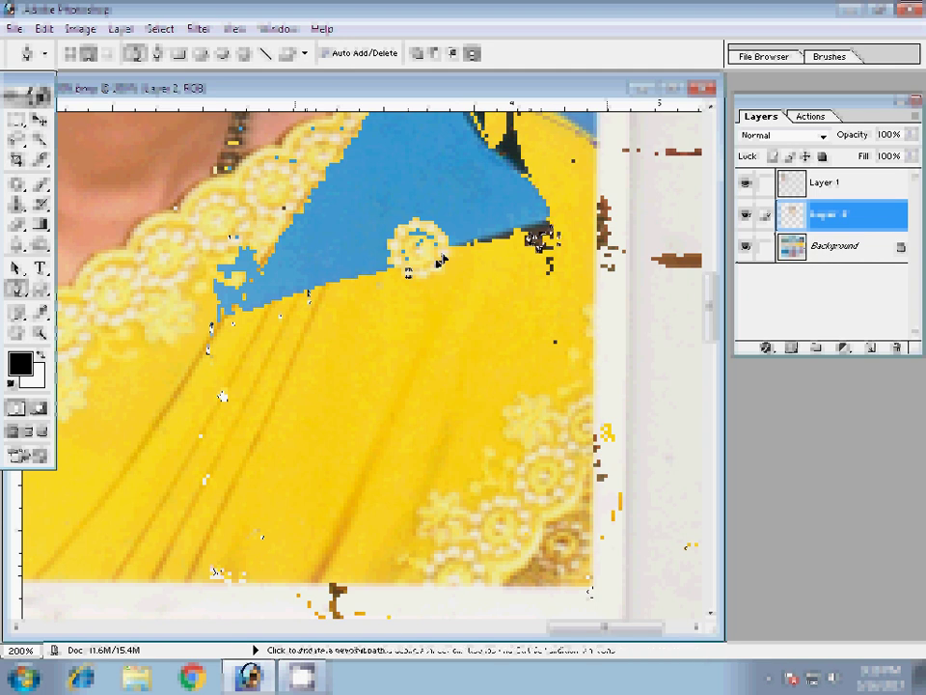
right_click(410, 172)
left_click(507, 194)
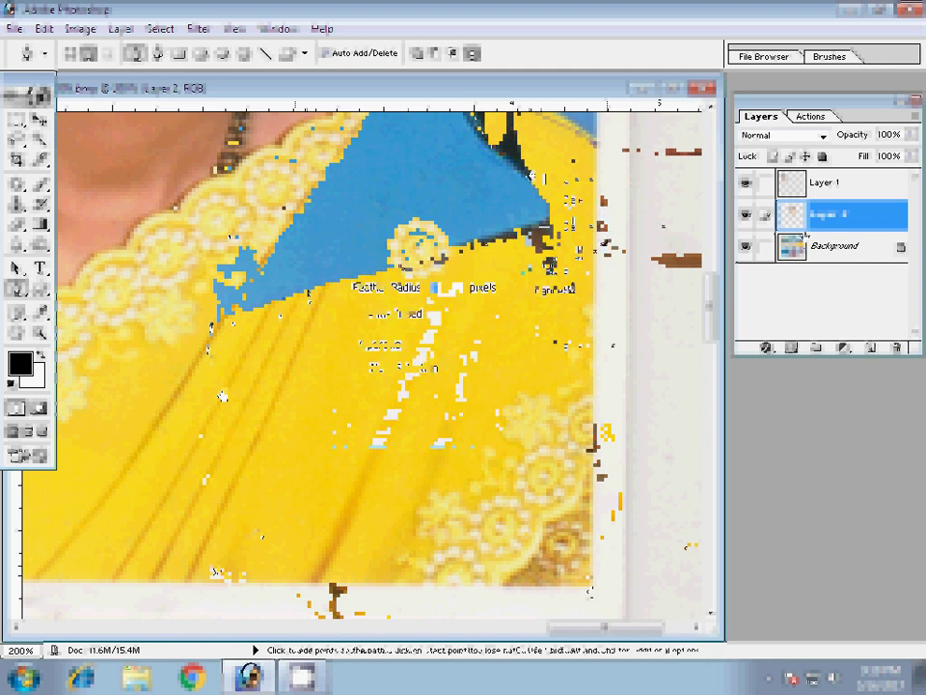
left_click(547, 264)
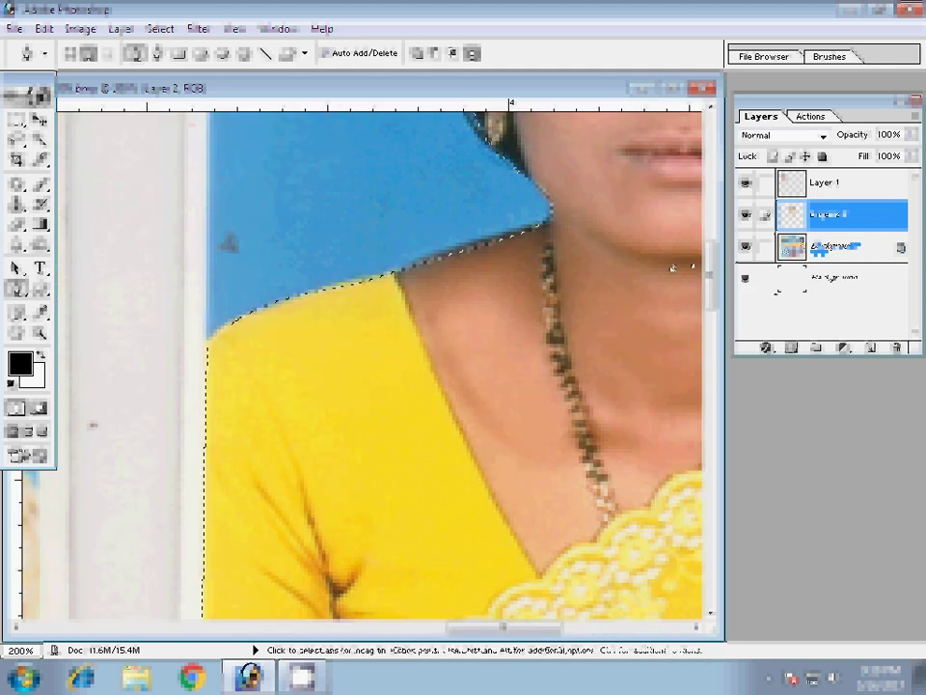
key("z")
key("ctrl+0")
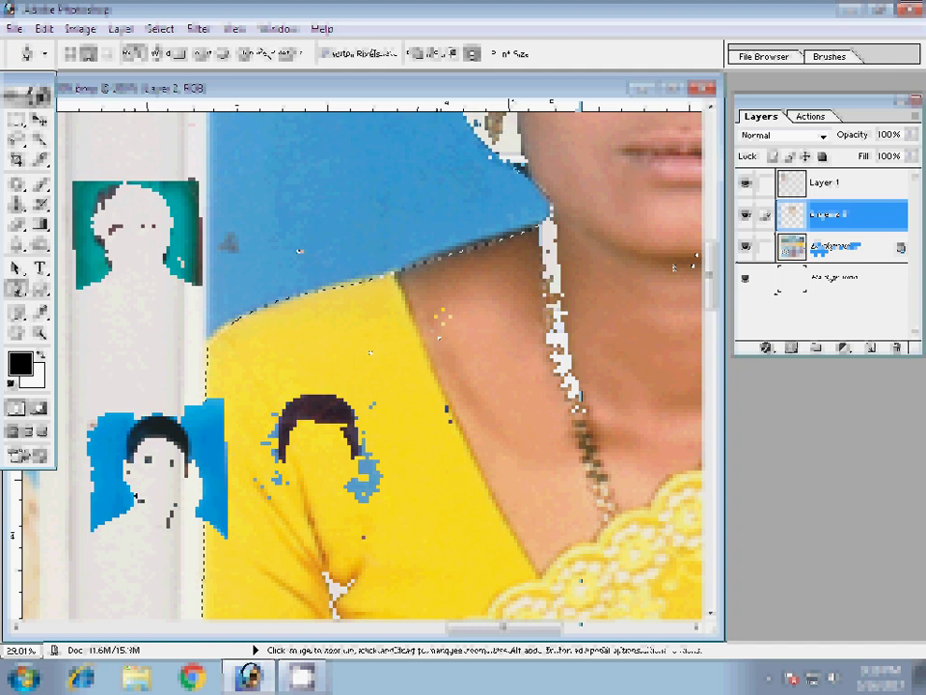
Step: Zoom in on the striped-shirt man and start a Pen path at his collar
left_click_drag(100, 372, 147, 379)
key("p")
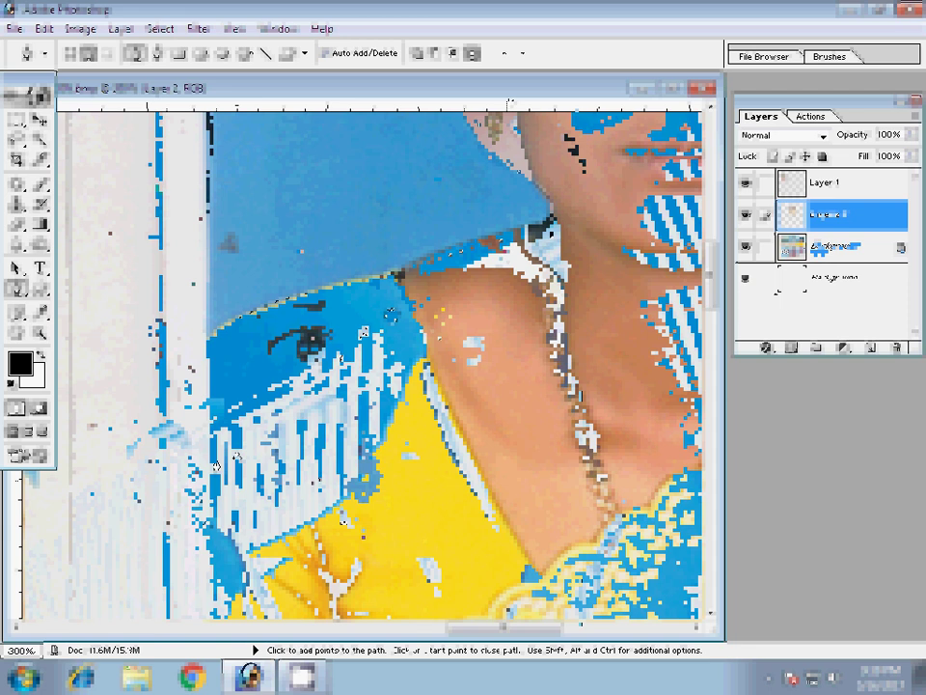
left_click_drag(376, 195, 627, 199)
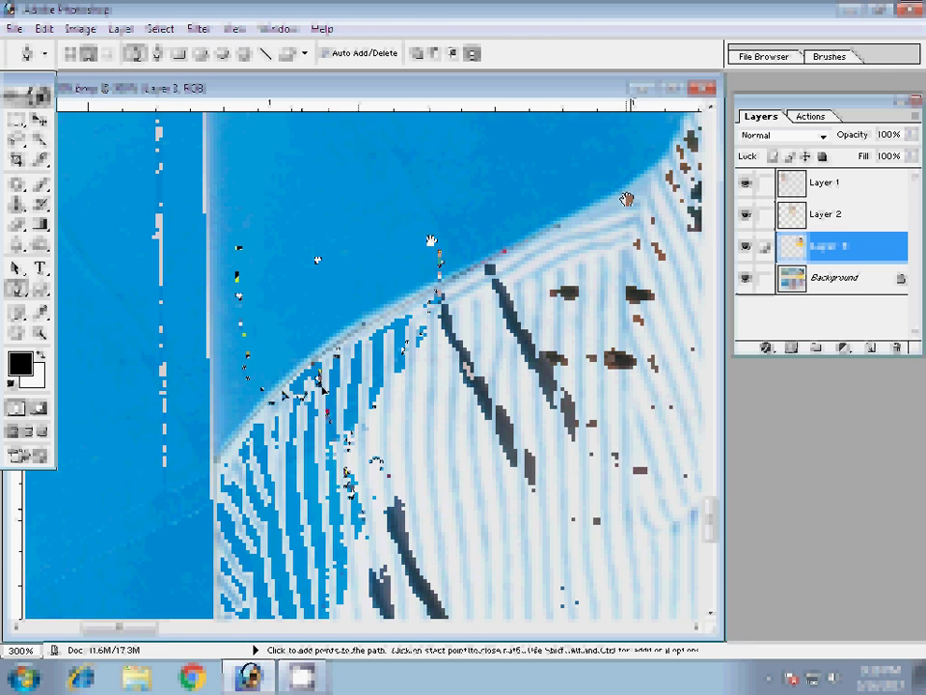
Step: Trace around the striped-shirt man's outline, then zoom in on the yellow-shirt boy's face
left_click_drag(253, 159, 249, 532)
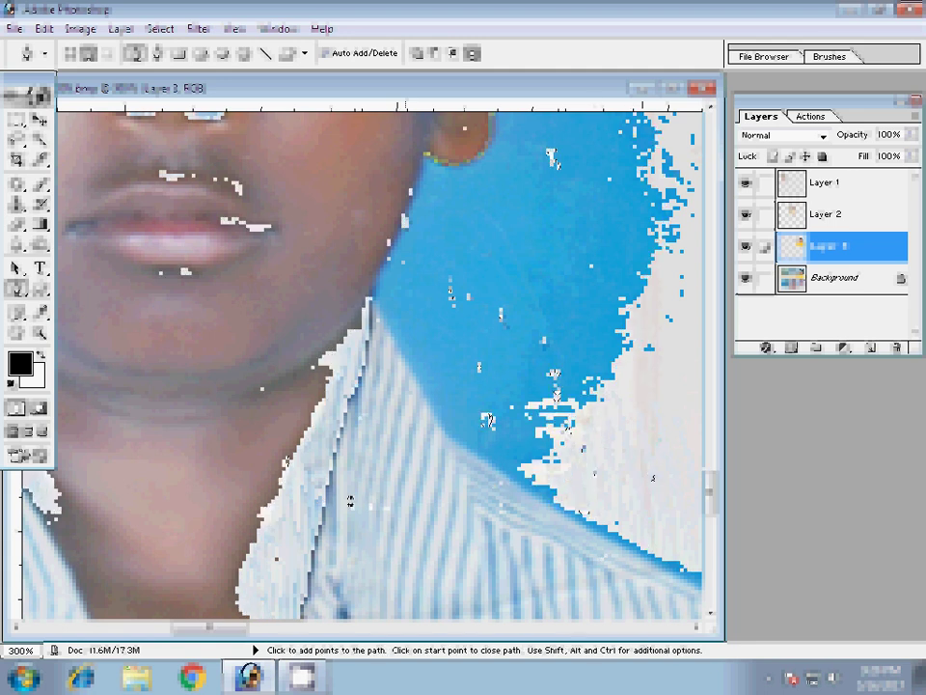
left_click_drag(351, 500, 359, 454)
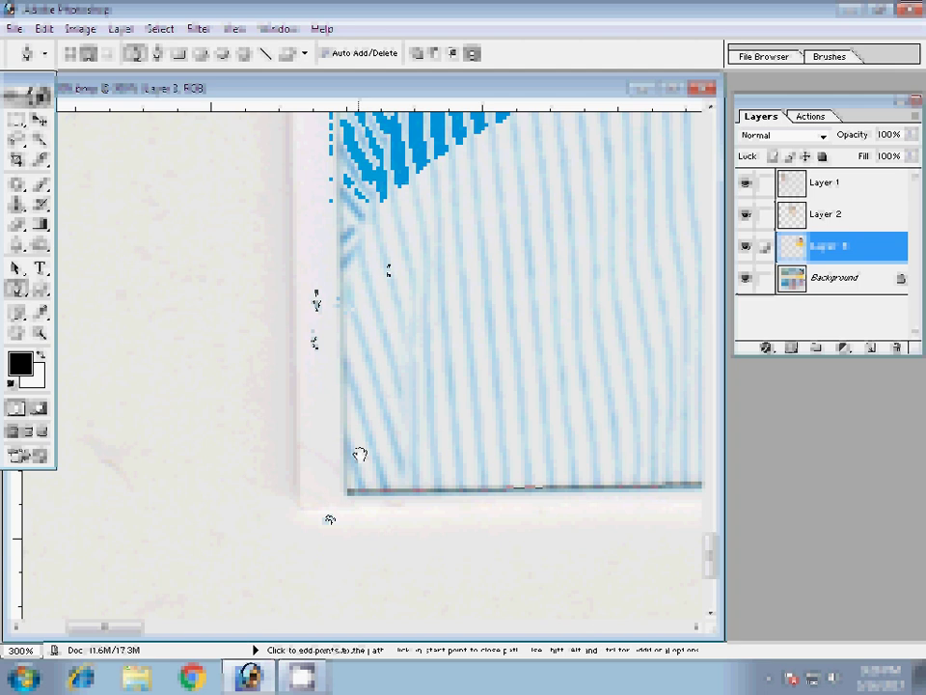
right_click(359, 454)
key("Escape")
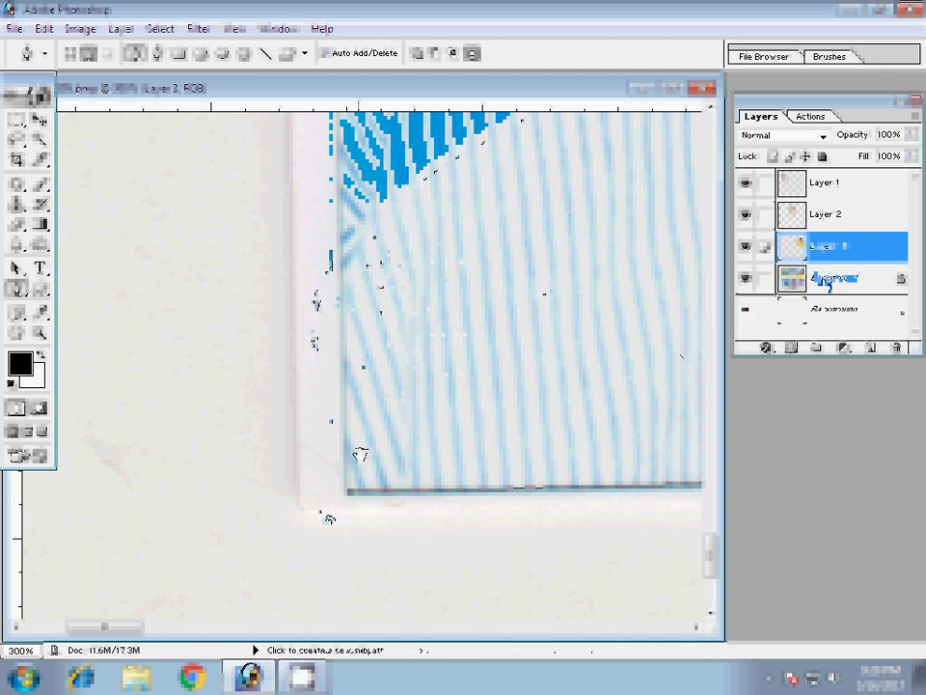
key("z")
key("ctrl+0")
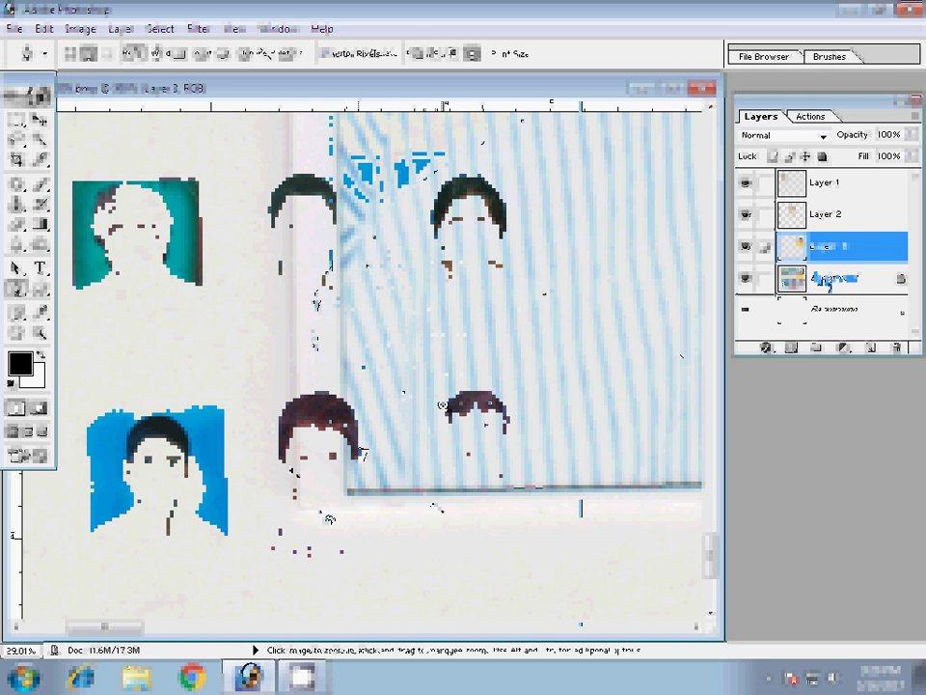
left_click_drag(443, 405, 421, 548)
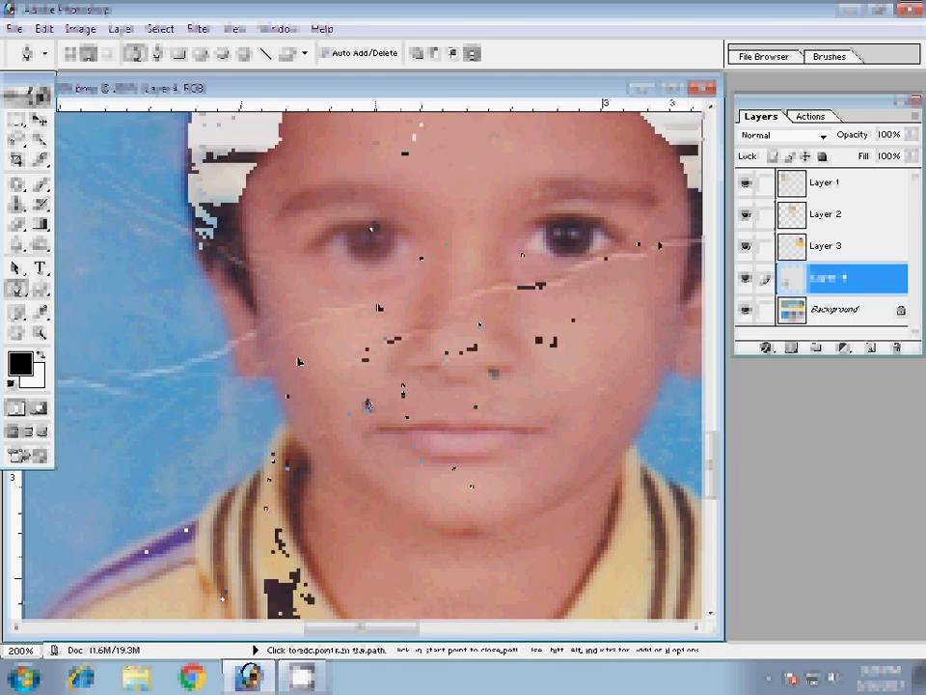
Step: Continue the Pen path around the yellow-shirt boy, briefly switching to the Clone Stamp
scroll(665, 287, "up", 5)
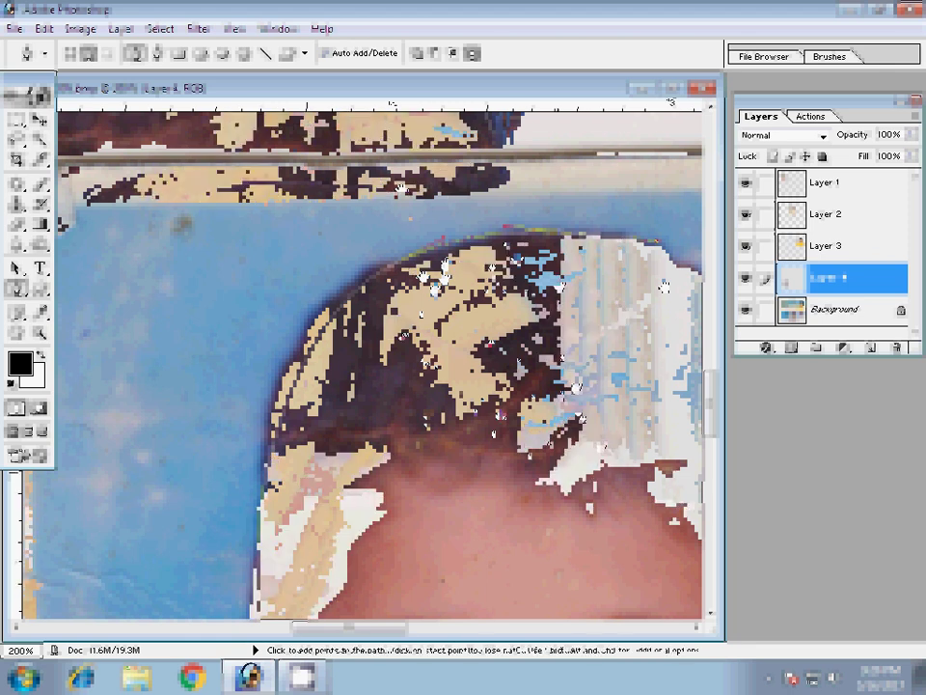
key("s")
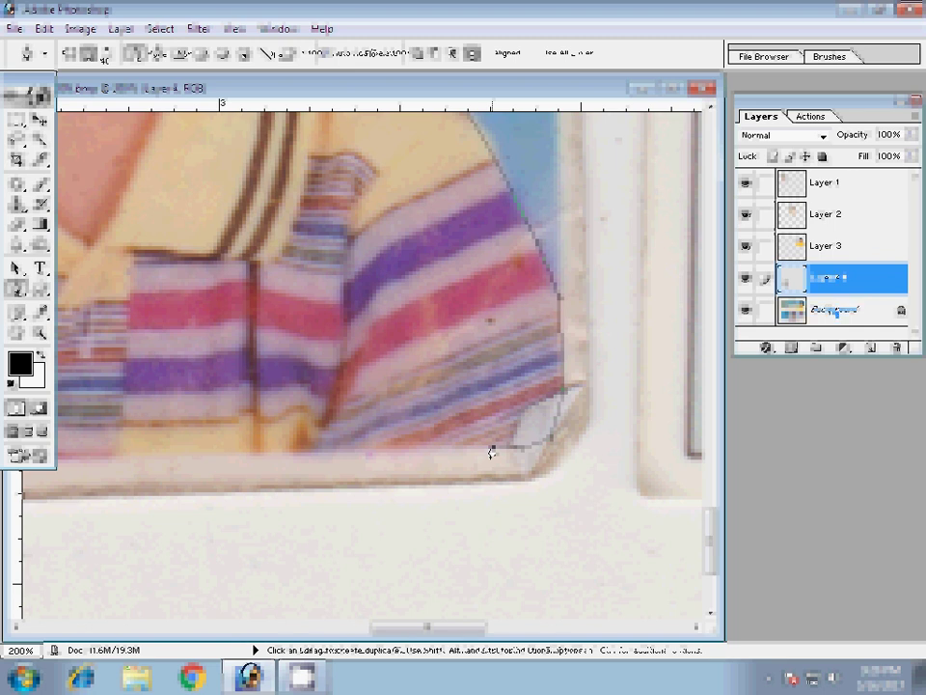
key("p")
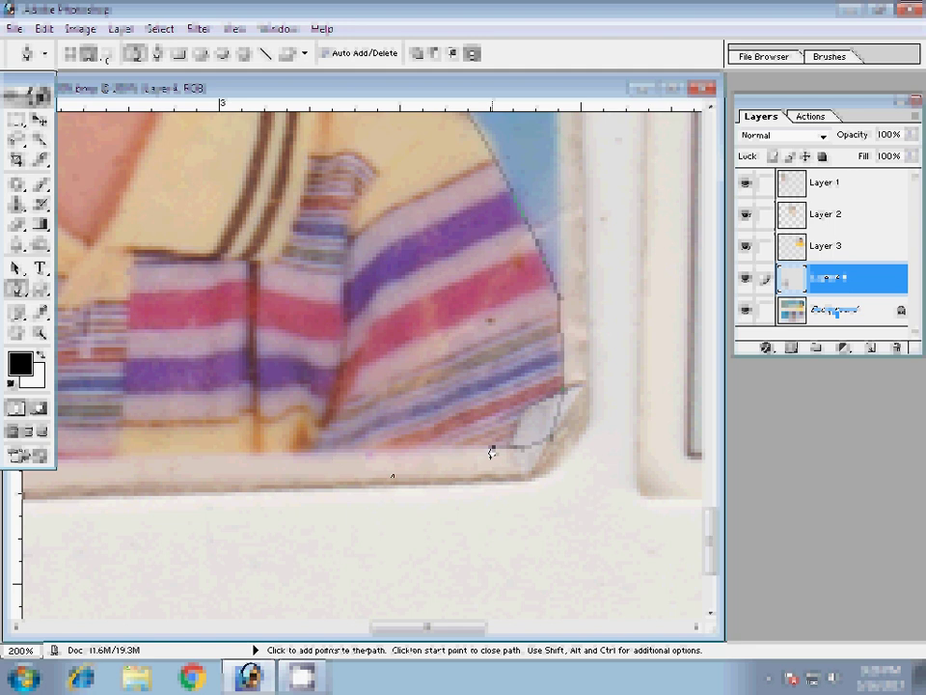
key("alt+bracketleft")
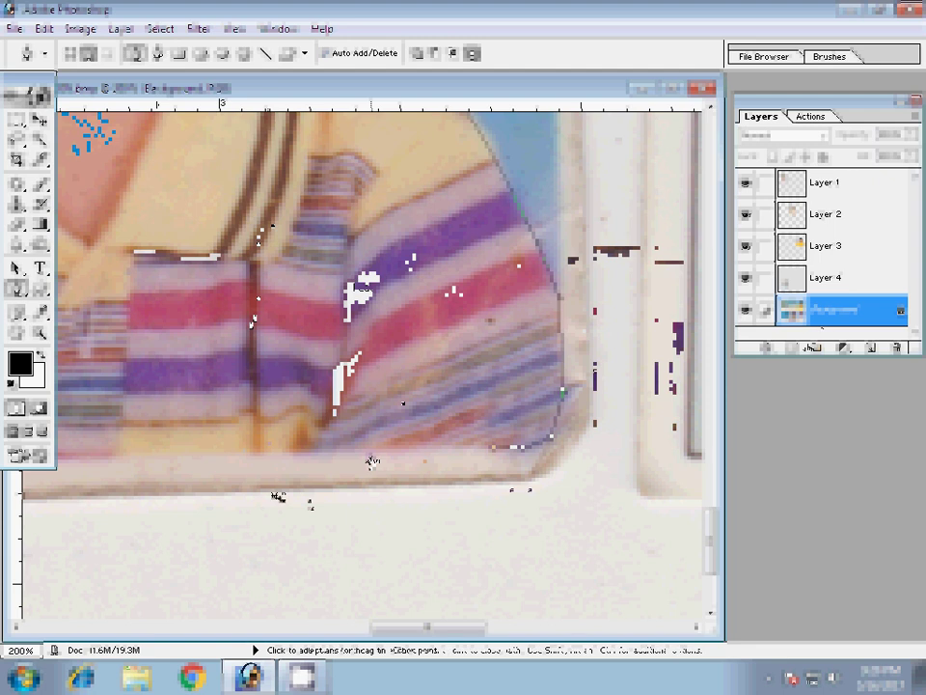
key("z")
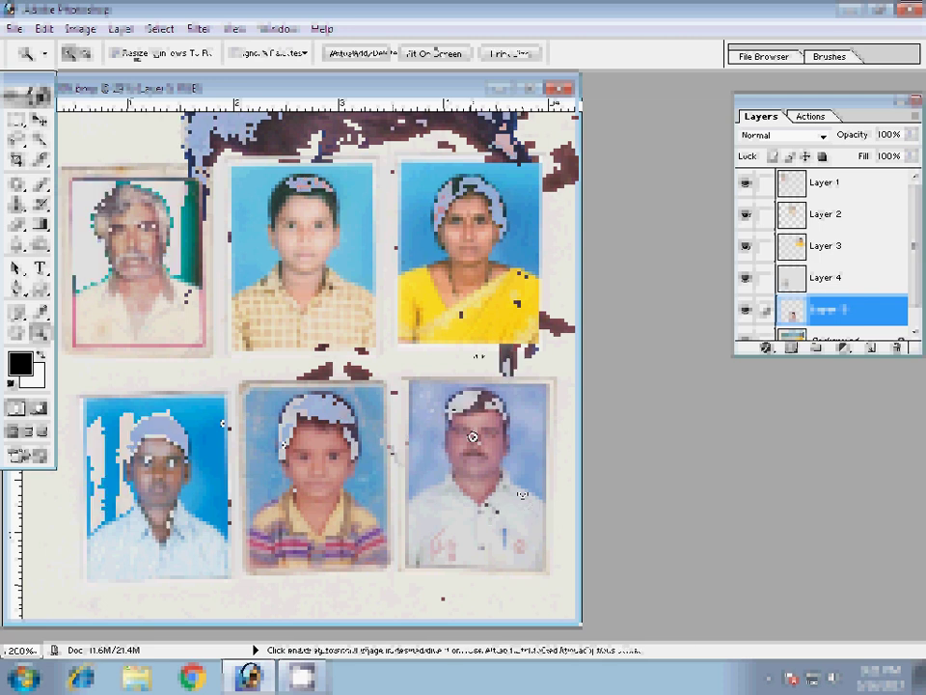
Step: Add Pen anchor points up the man's hair edge and across the top of his head
key("p")
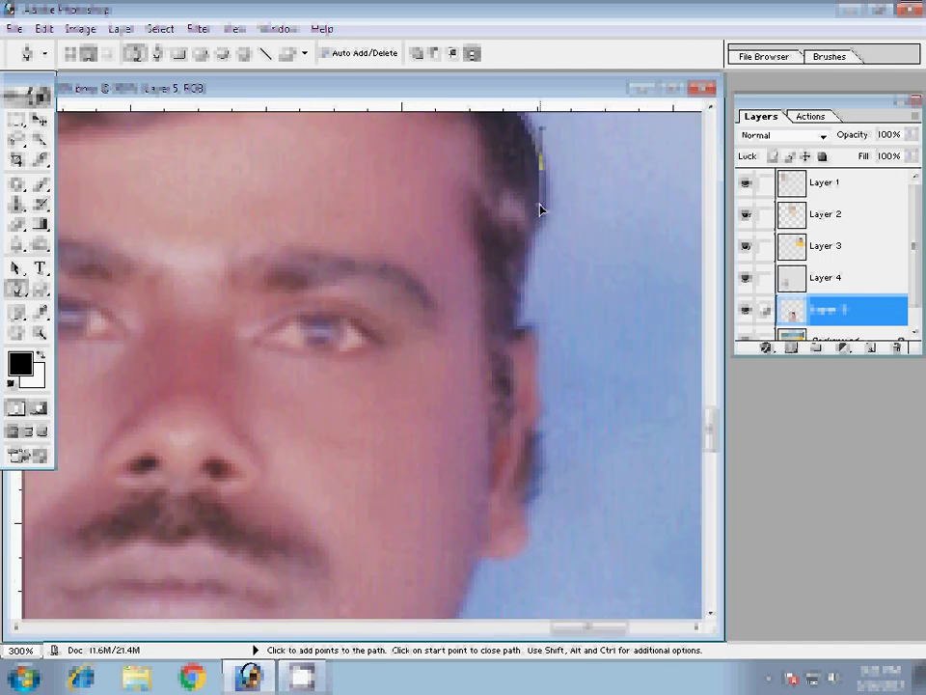
left_click(540, 396)
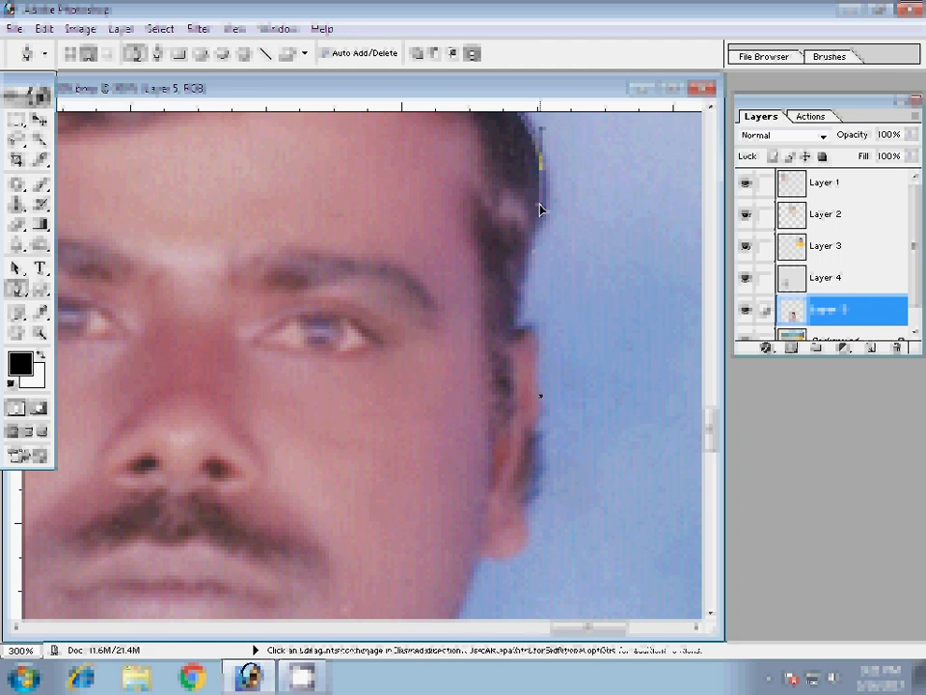
left_click(525, 292)
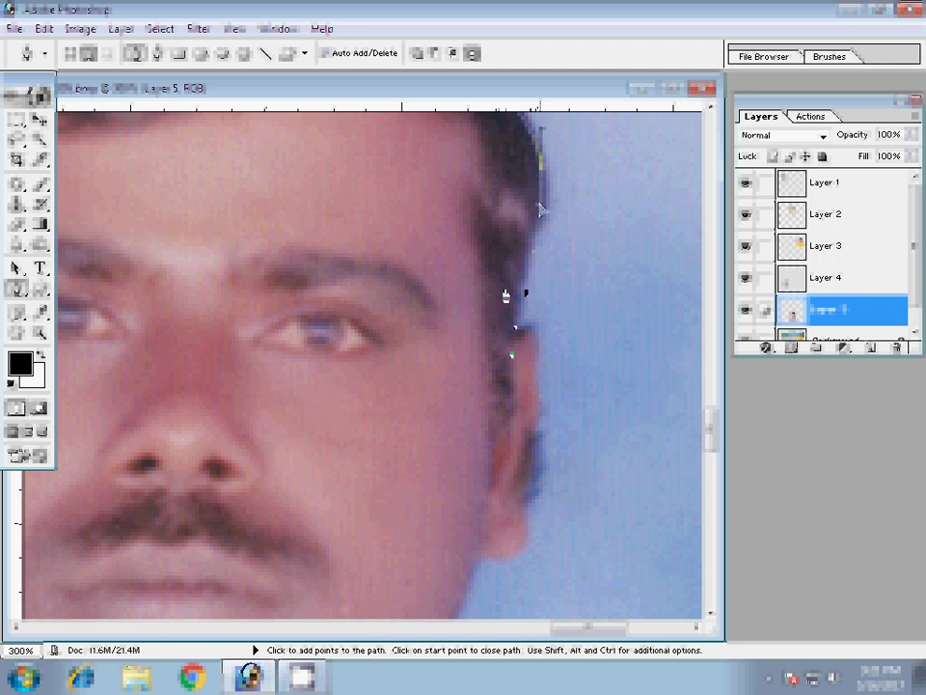
left_click(473, 245)
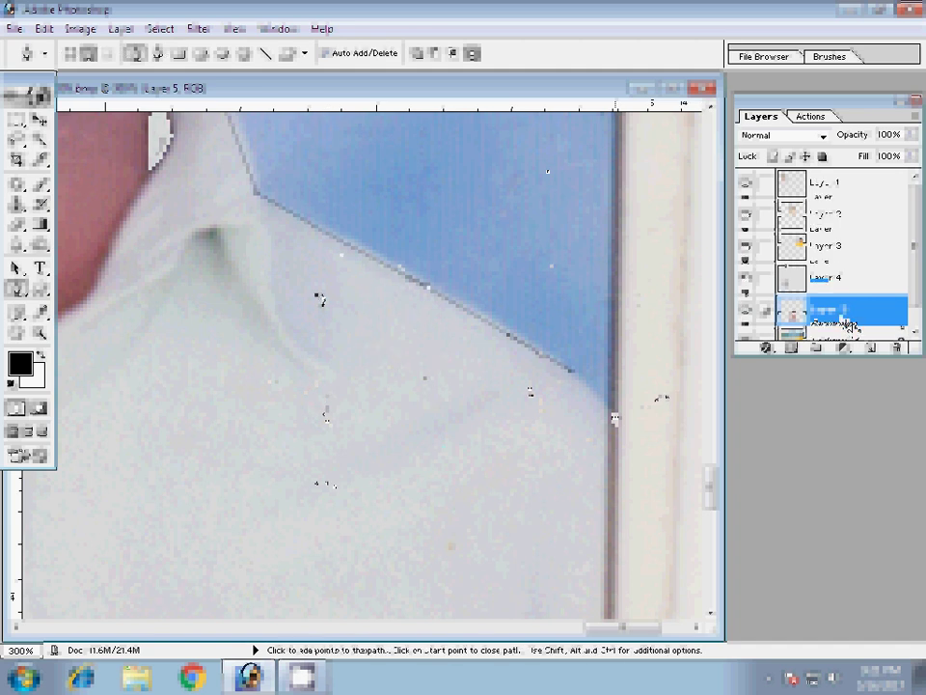
Step: Select the Background layer and zoom out to see the whole image
left_click(760, 326)
key("z")
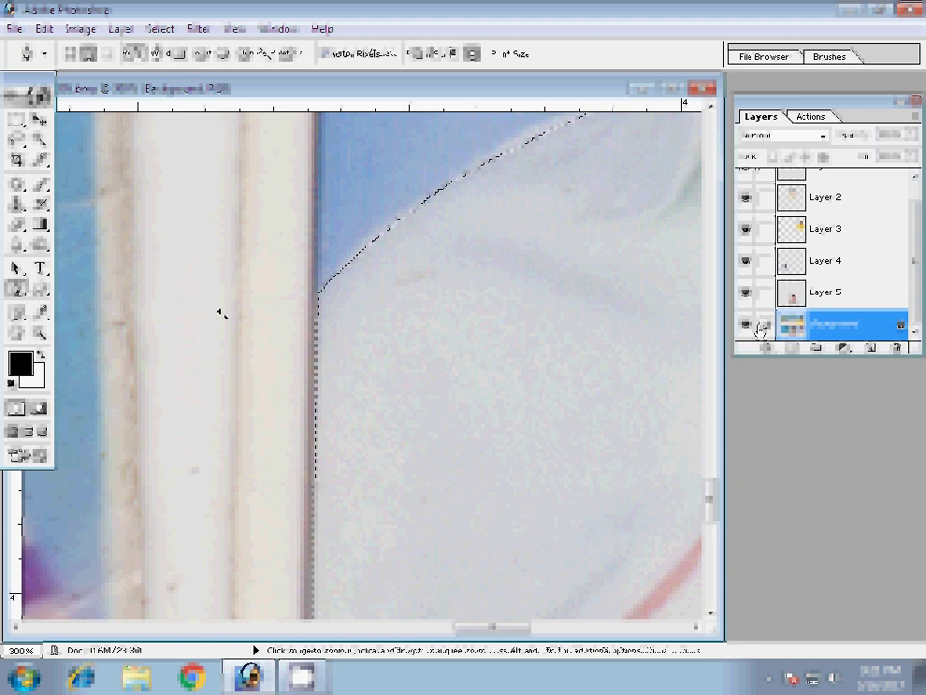
key("ctrl+0")
key("ctrl+minus")
key("ctrl+minus")
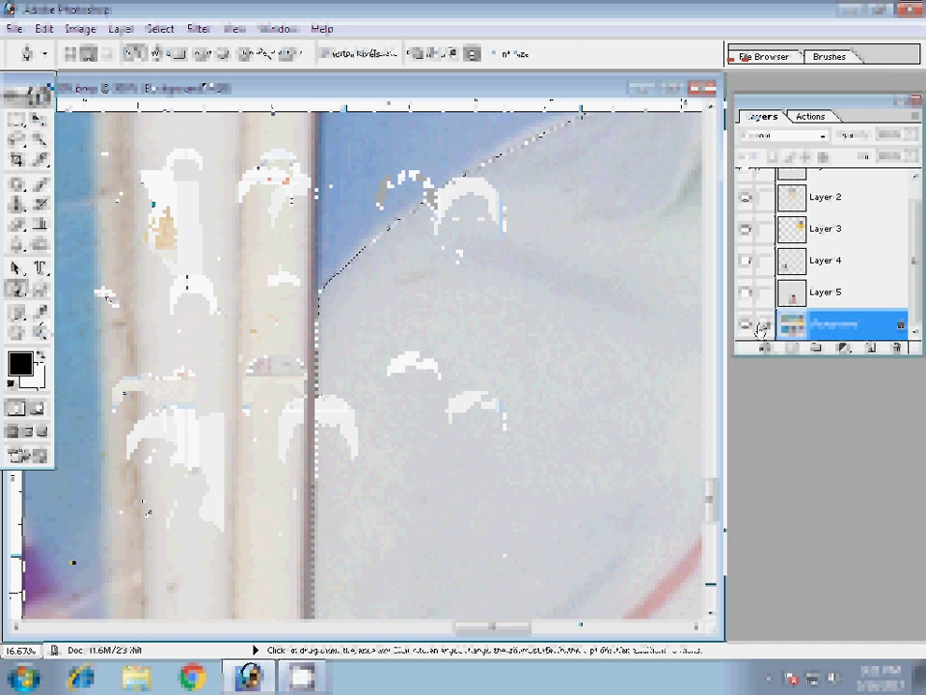
key("ctrl+o")
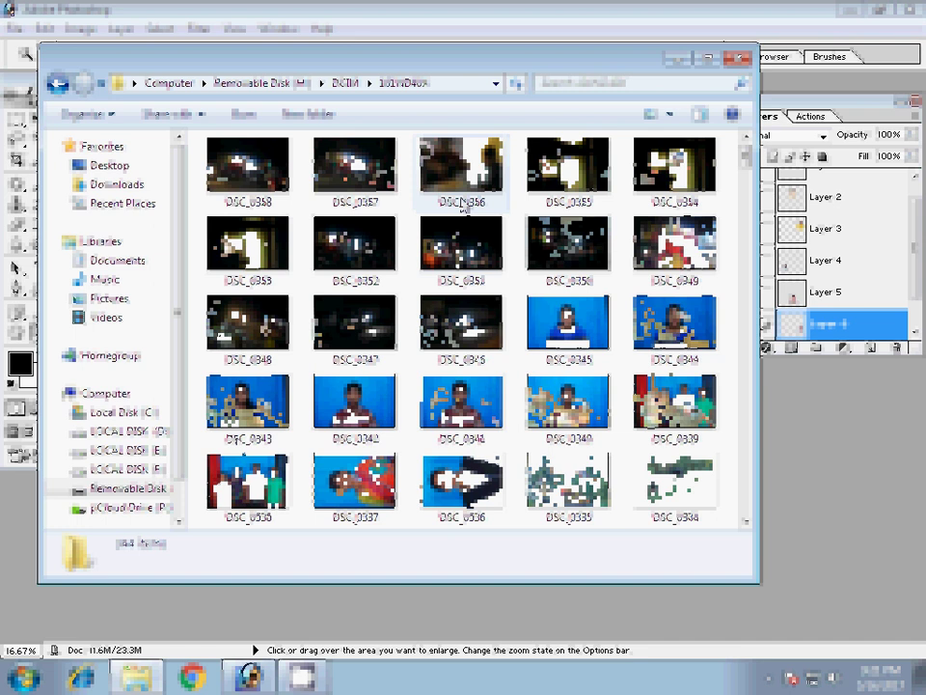
Step: Open DSC_0337 from the camera's DCIM folder
double_click(354, 483)
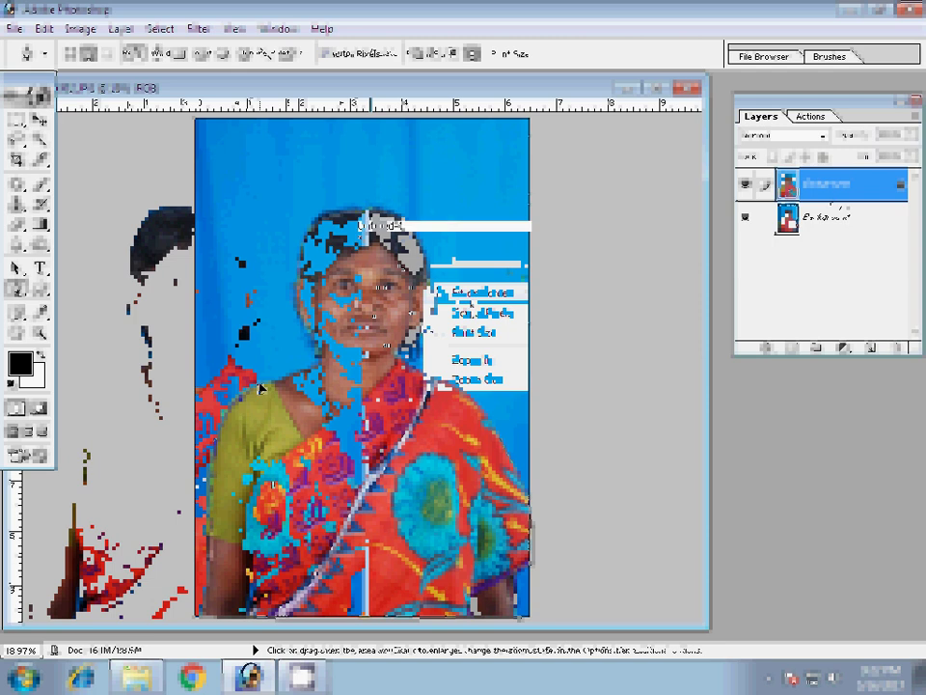
Step: Create a new blank document and scale down the placed cutout
key("ctrl+n")
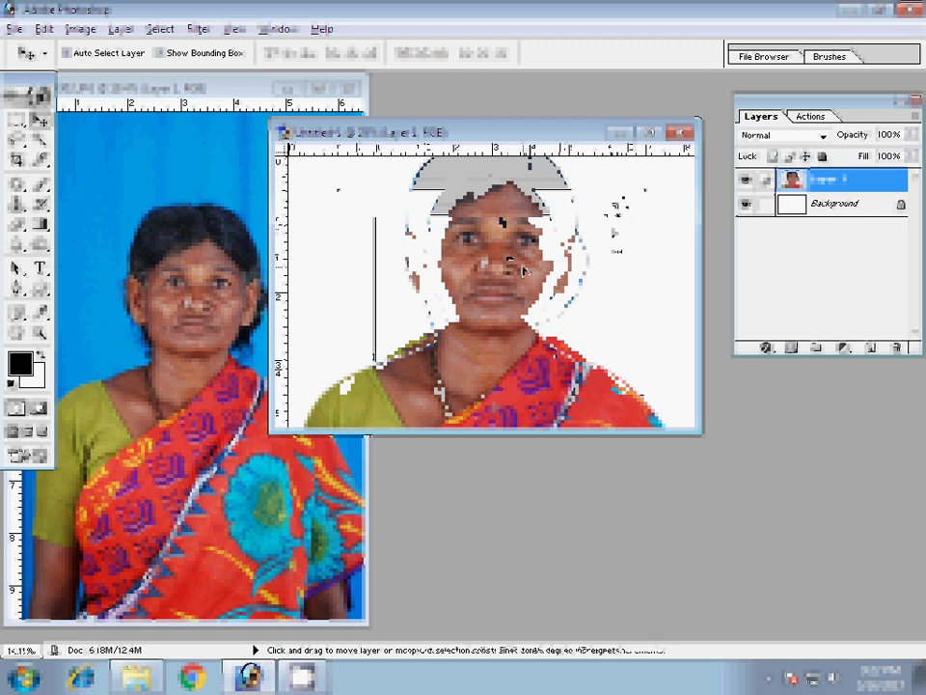
key("ctrl+t")
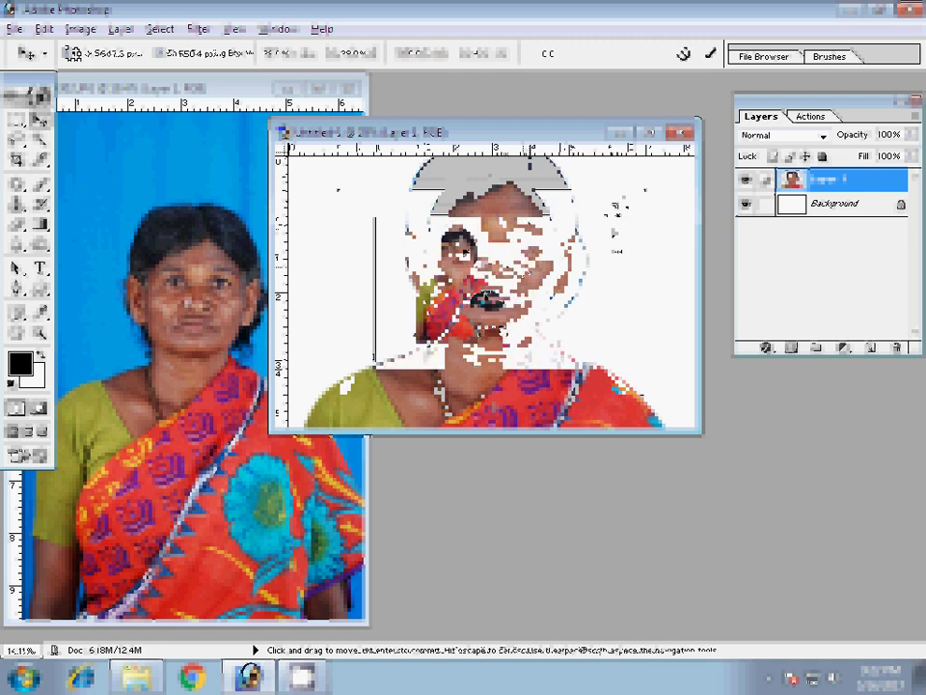
key("Return")
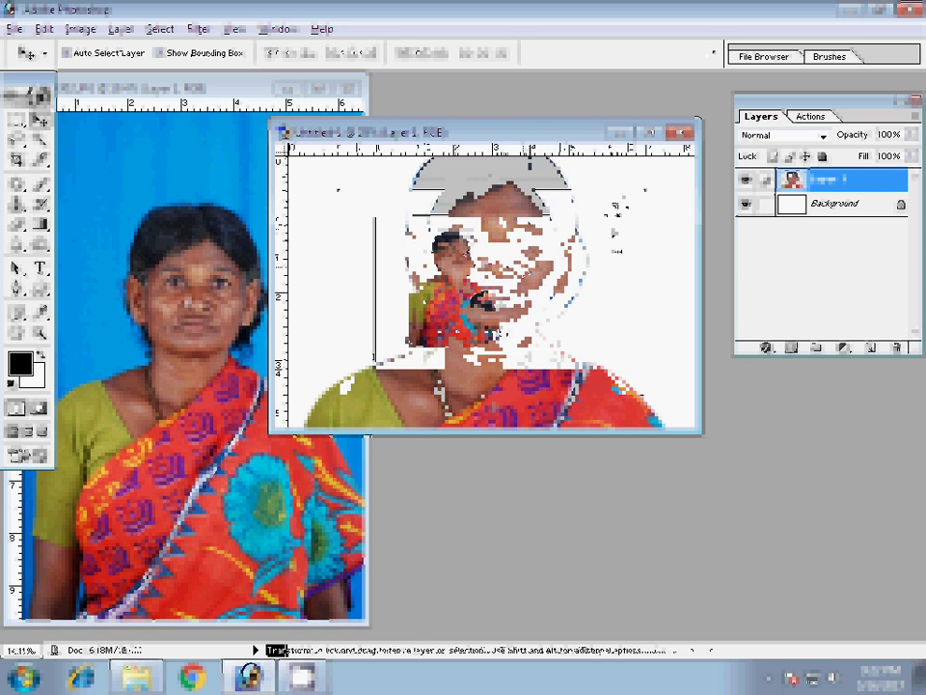
Step: Rotate the placed cutout layer to a new angle
key("ctrl+minus")
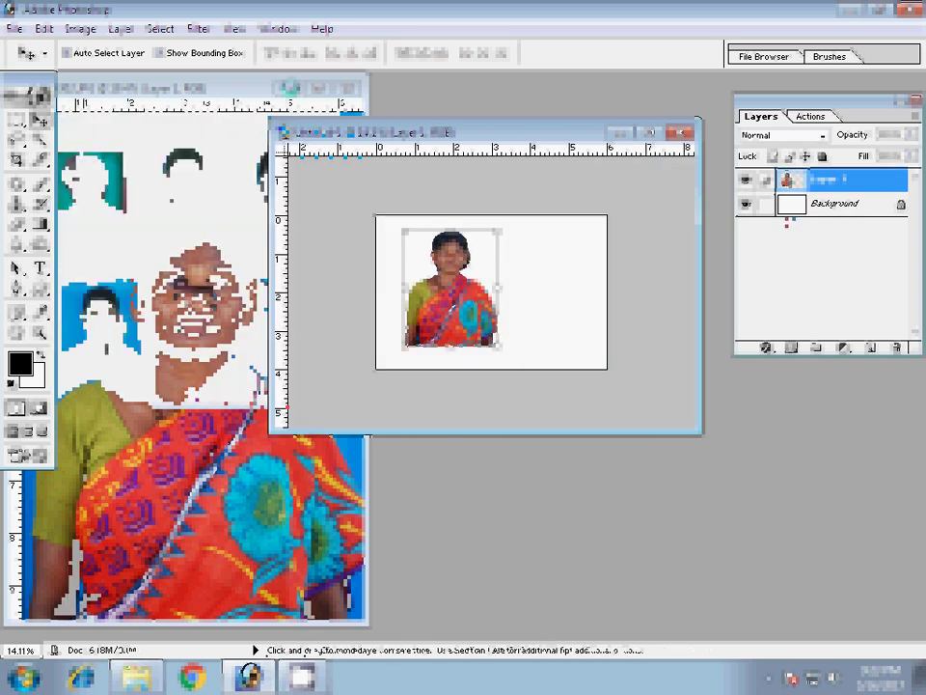
left_click(521, 255)
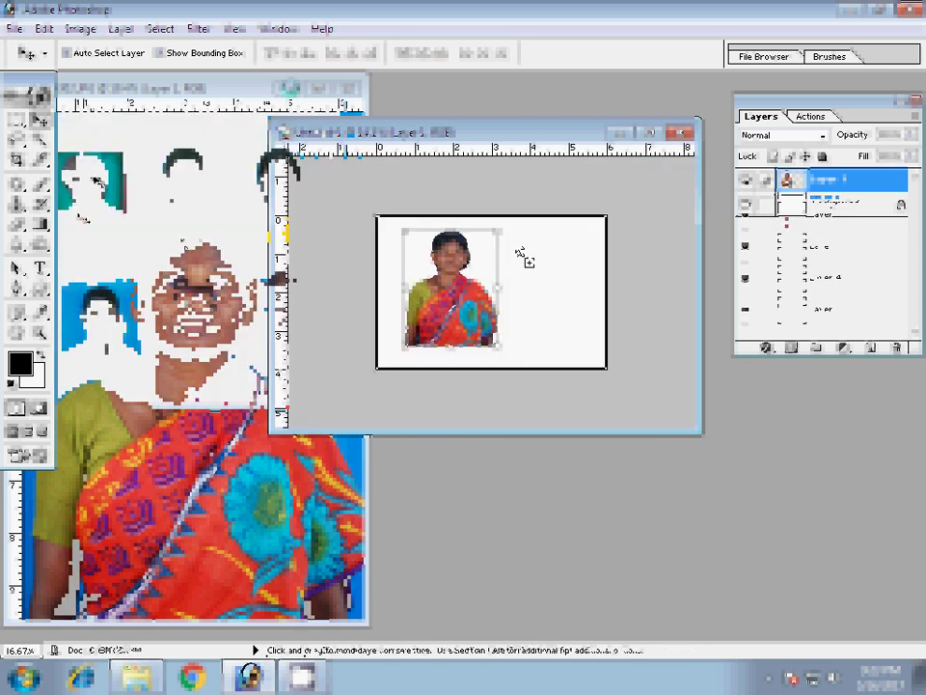
key("ctrl+t")
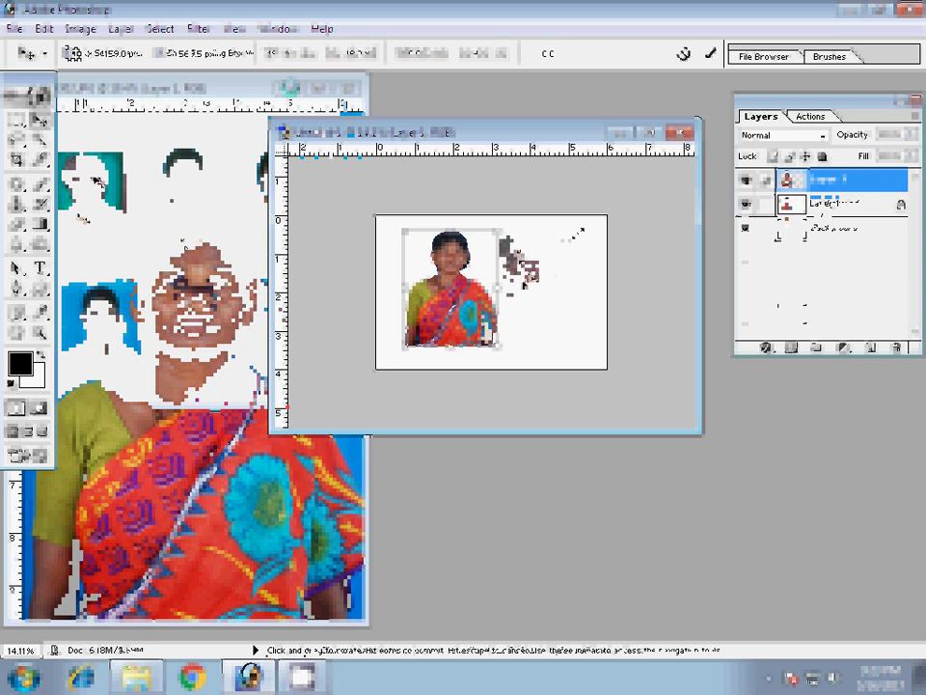
left_click_drag(579, 232, 581, 230)
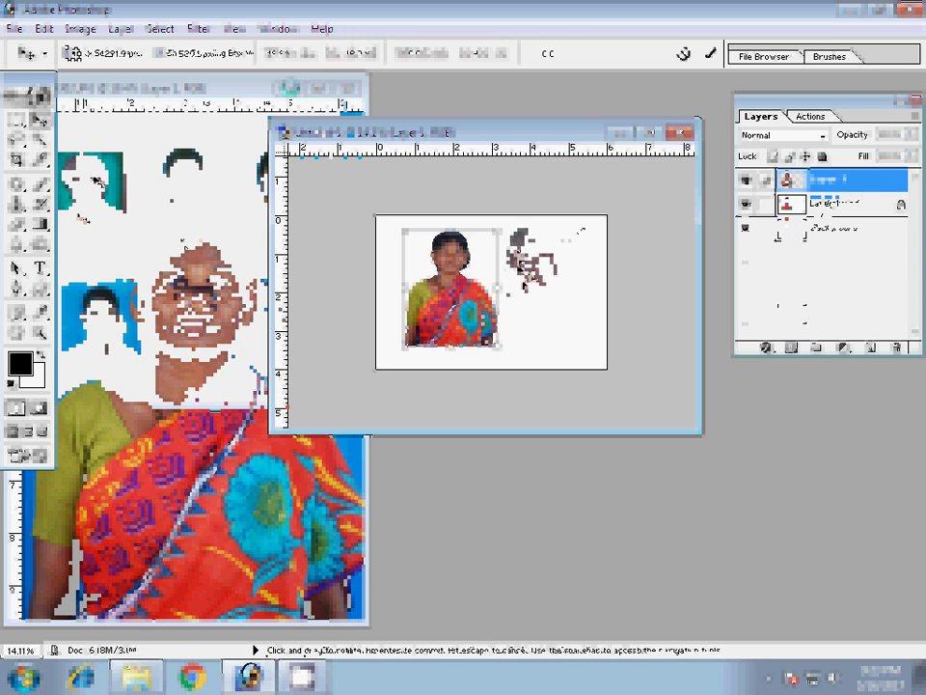
key("Return")
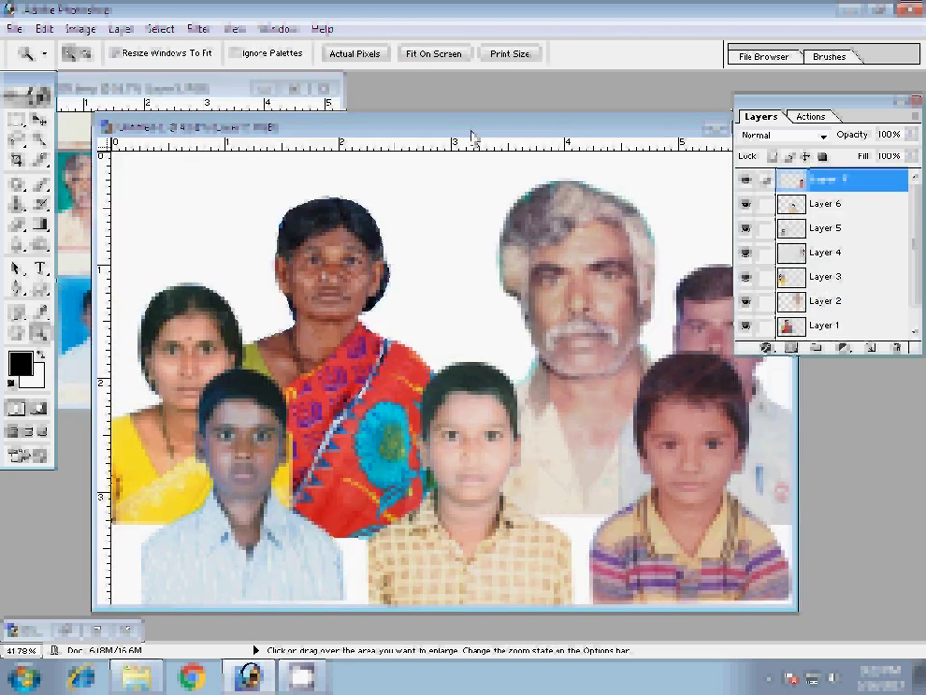
Step: Resize the woman's and the old man's layers with Free Transform
key("v")
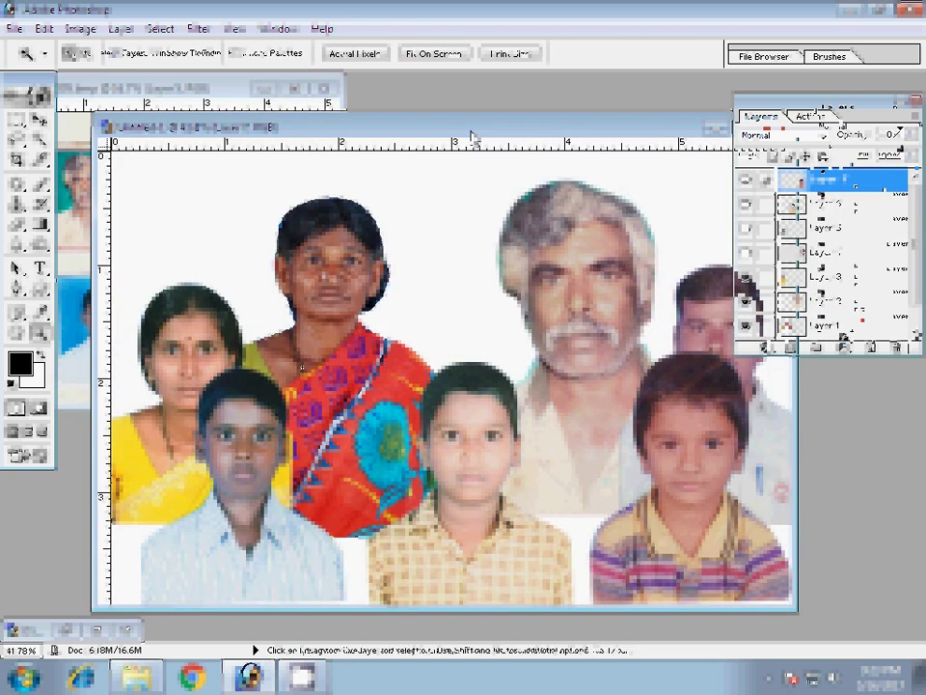
key("ctrl+t")
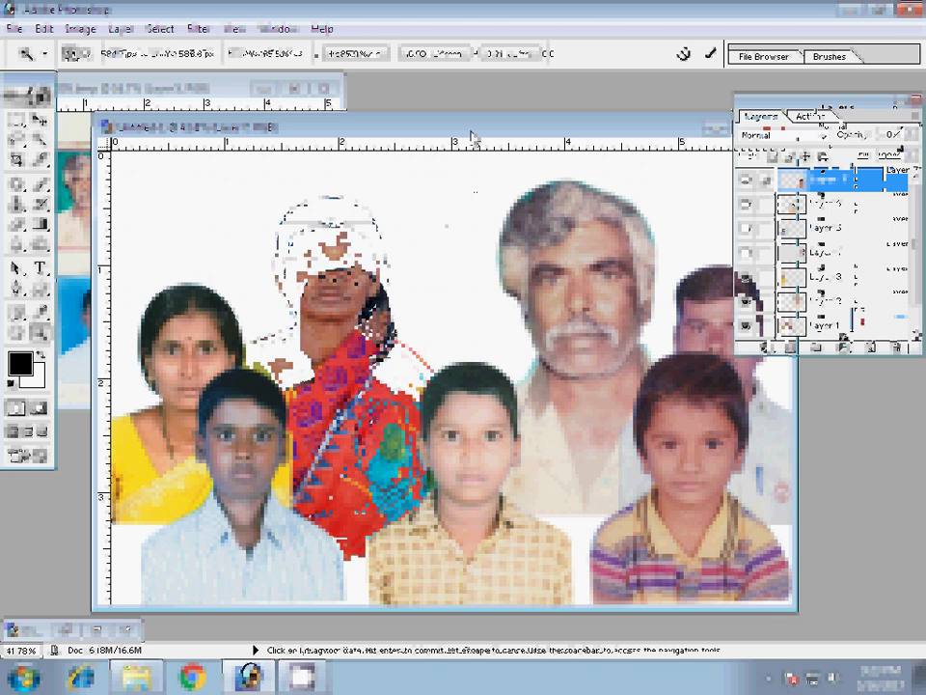
key("Return")
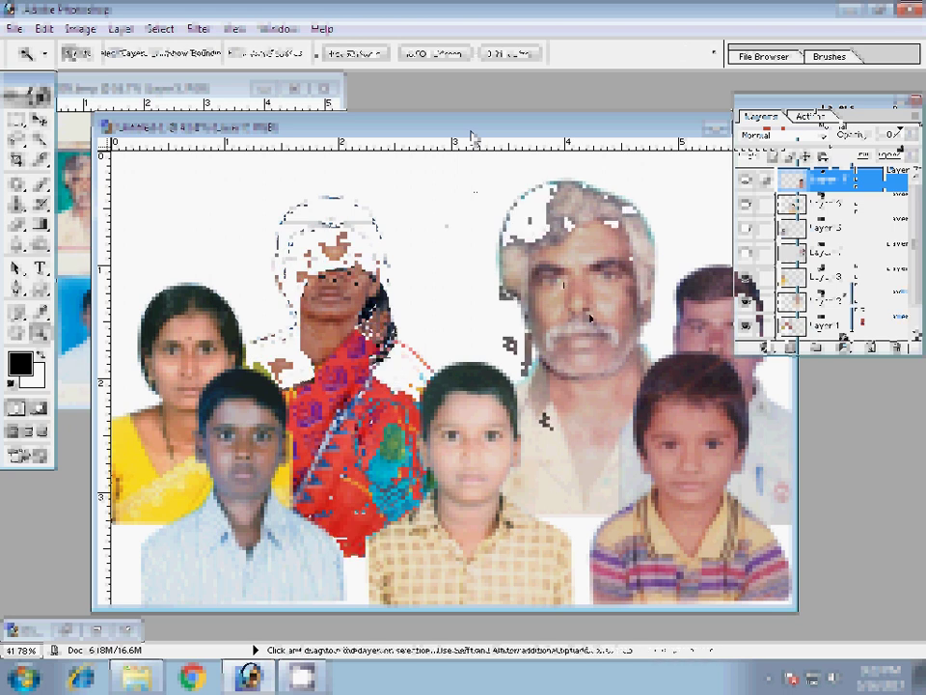
key("ctrl+t")
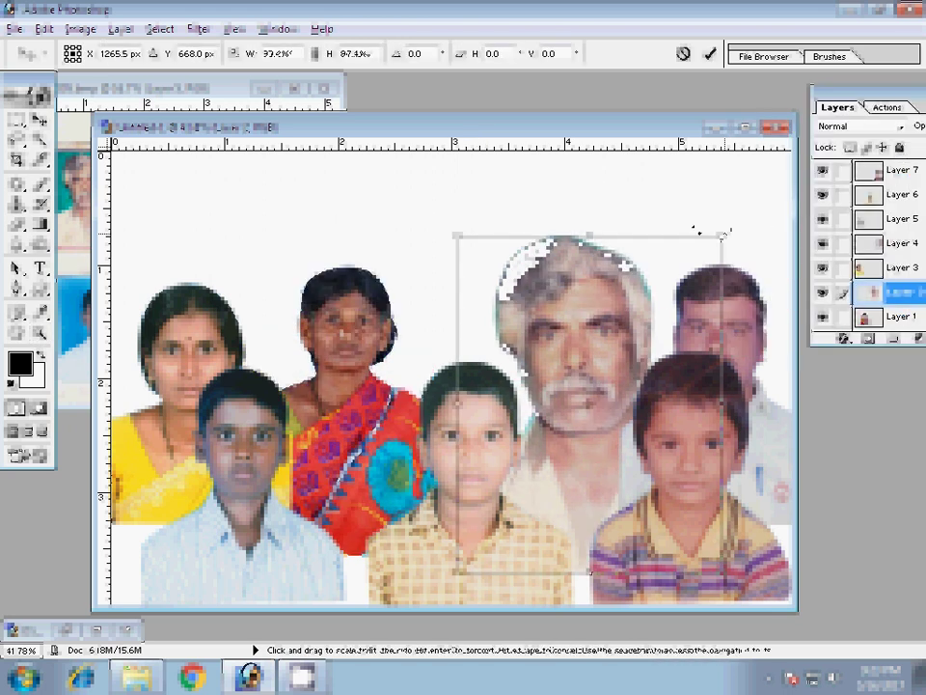
key("Return")
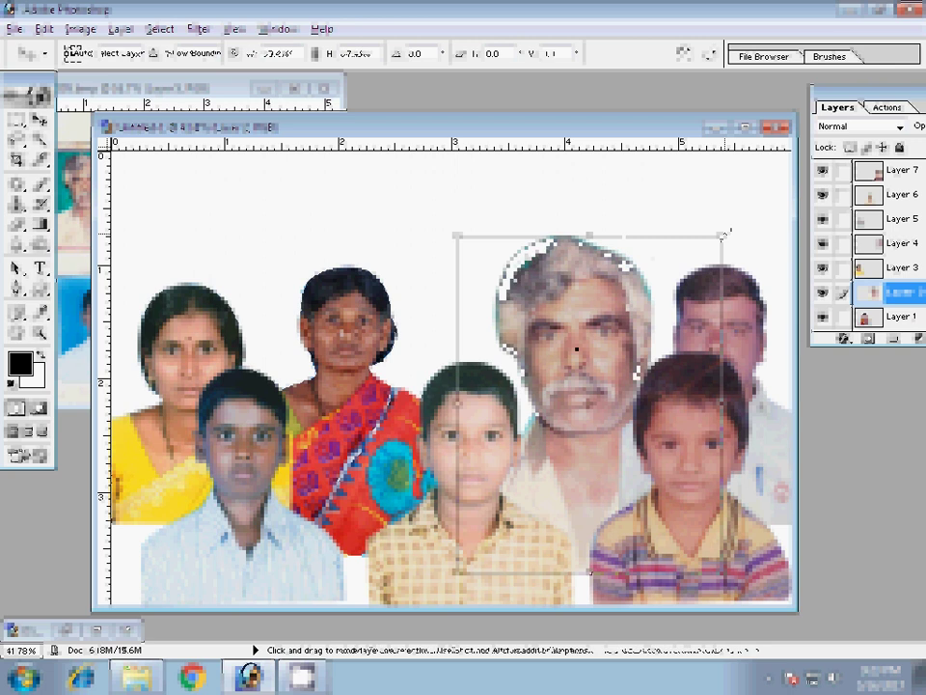
Step: Raise the right-hand man and move the youngest boy to the lower right
left_click_drag(729, 232, 741, 258)
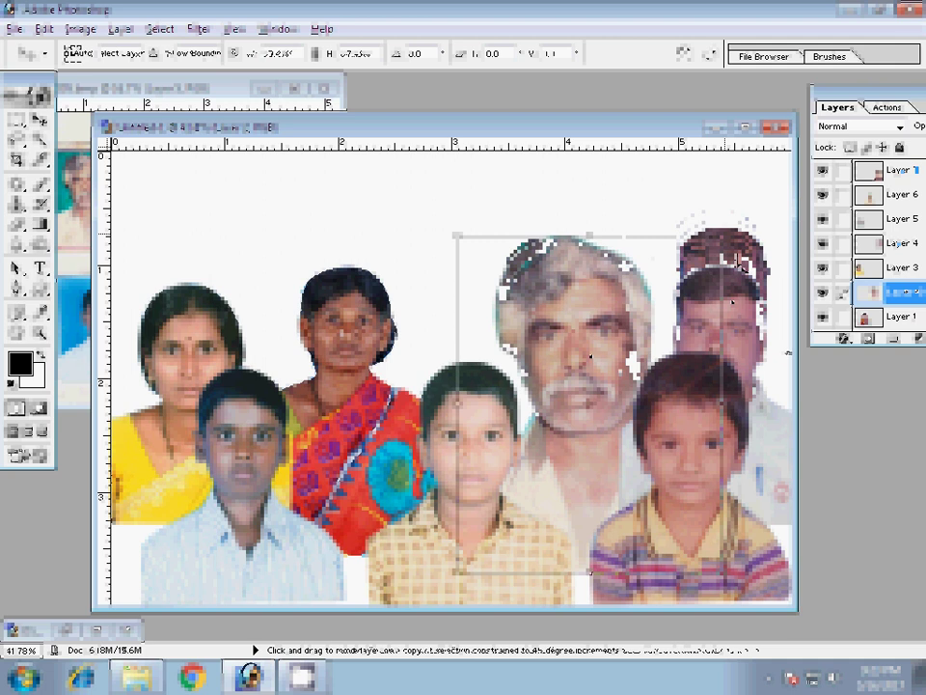
key("ctrl+t")
left_click_drag(692, 451, 680, 482)
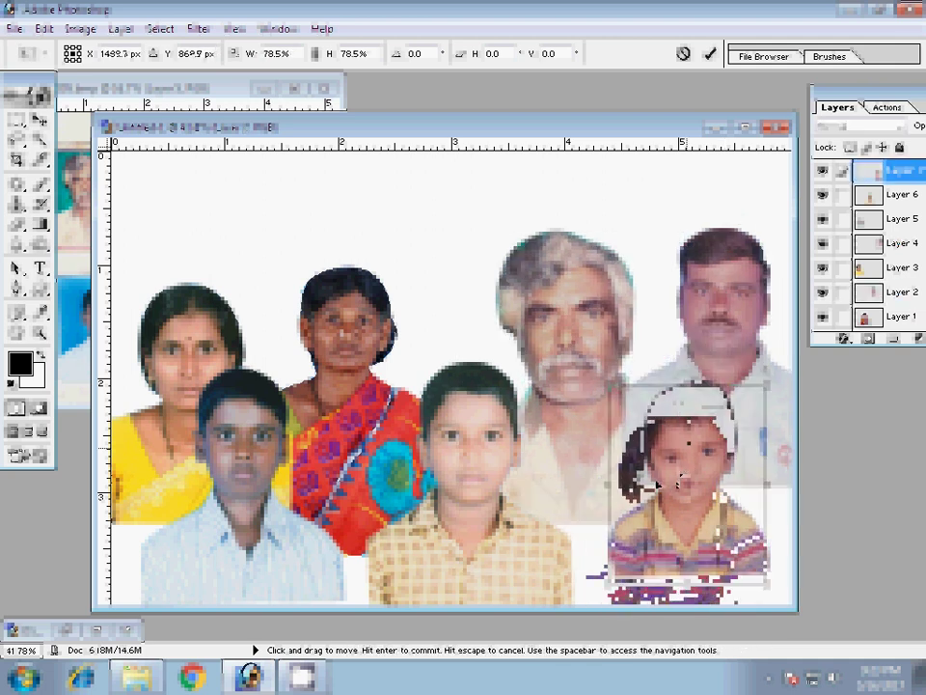
key("Return")
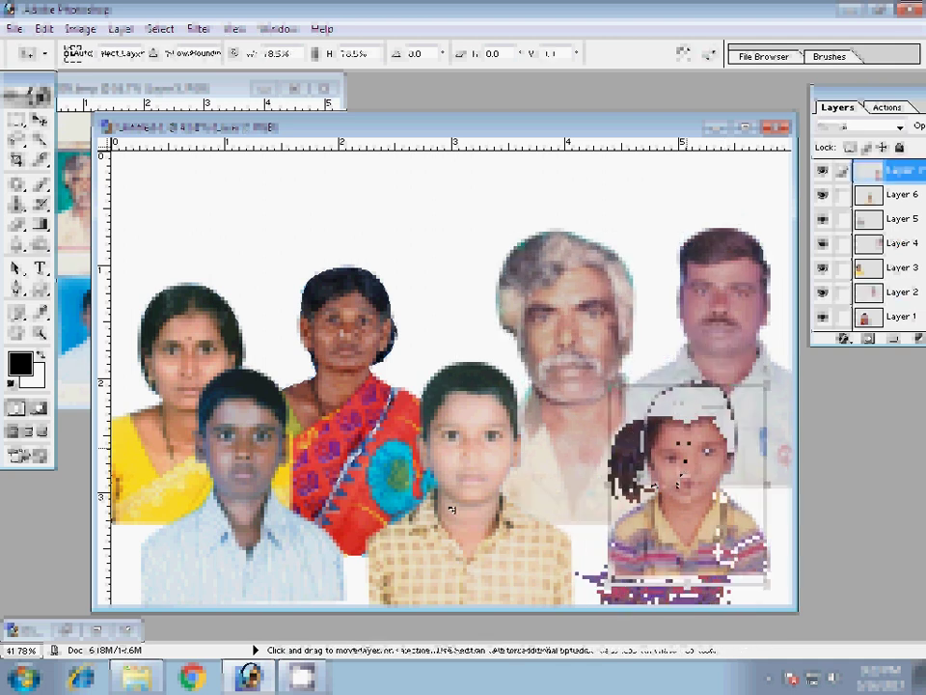
Step: Check Levels without applying it, then select Layer 6
key("ctrl+l")
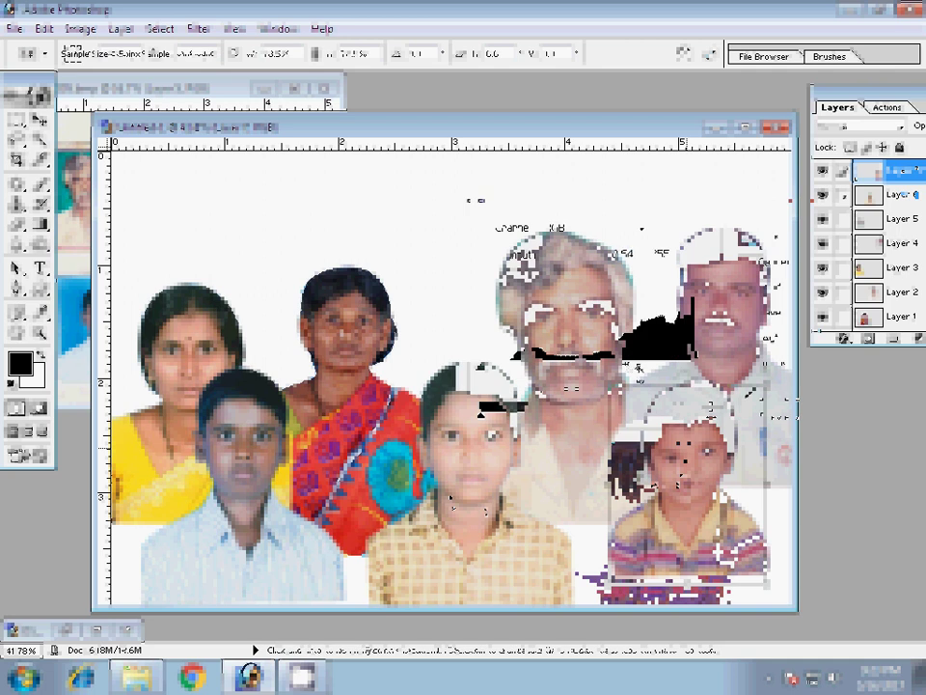
key("Escape")
key("v")
left_click(633, 471, "ctrl")
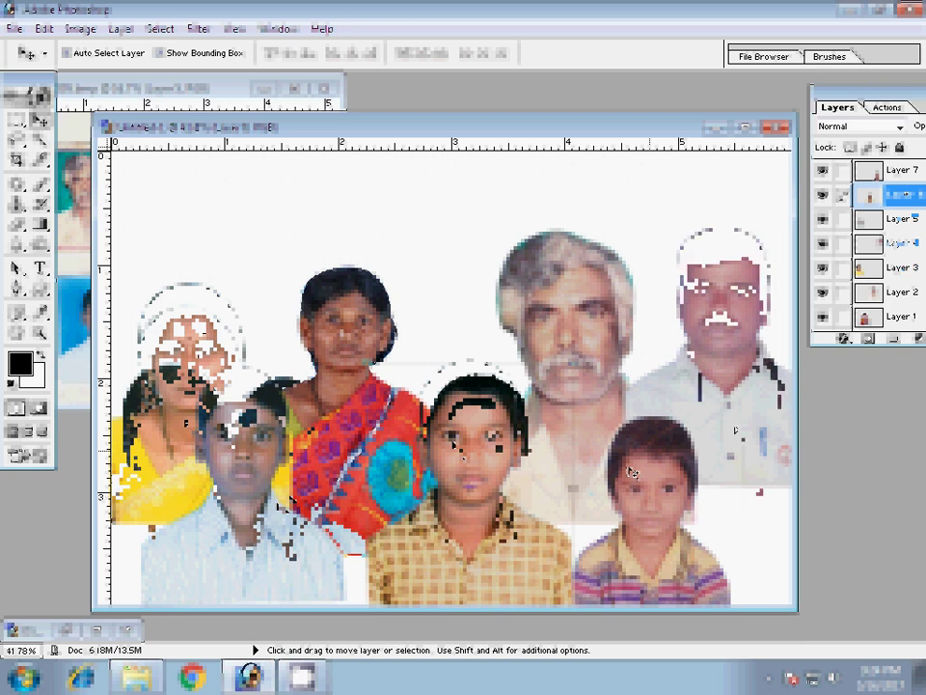
Step: Fill the background with a solid sky-blue colour, reset default colours, and bring up Color Balance
left_click(568, 340, "ctrl")
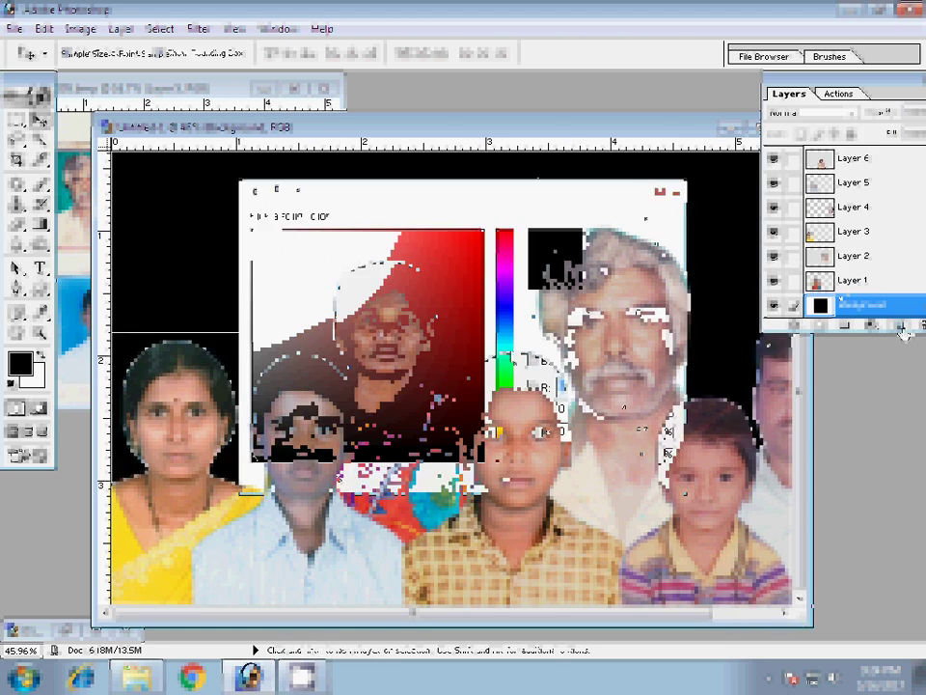
left_click(461, 313)
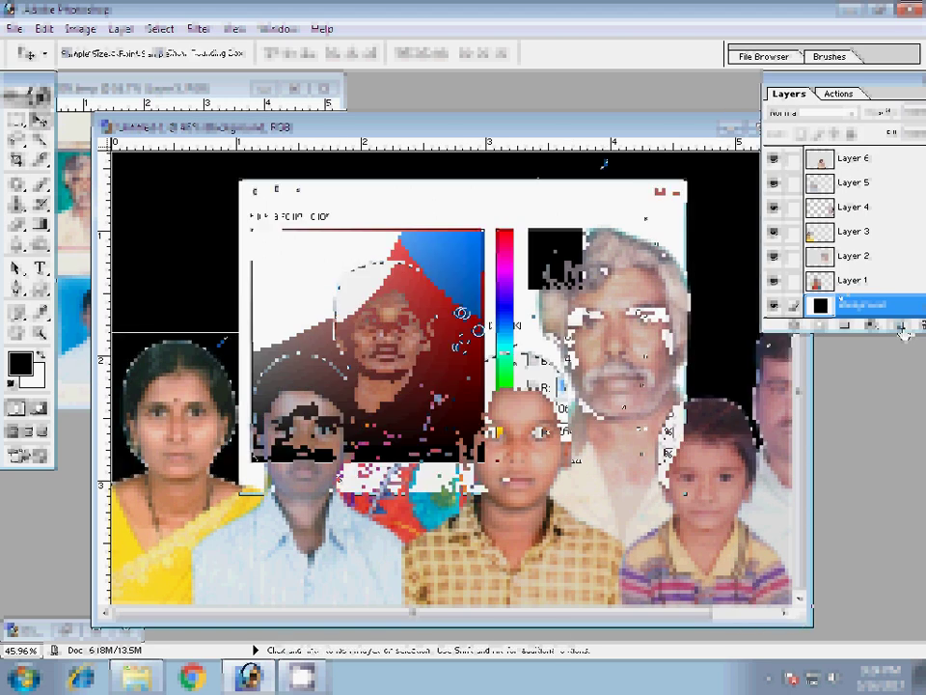
left_click_drag(517, 326, 516, 335)
key("Return")
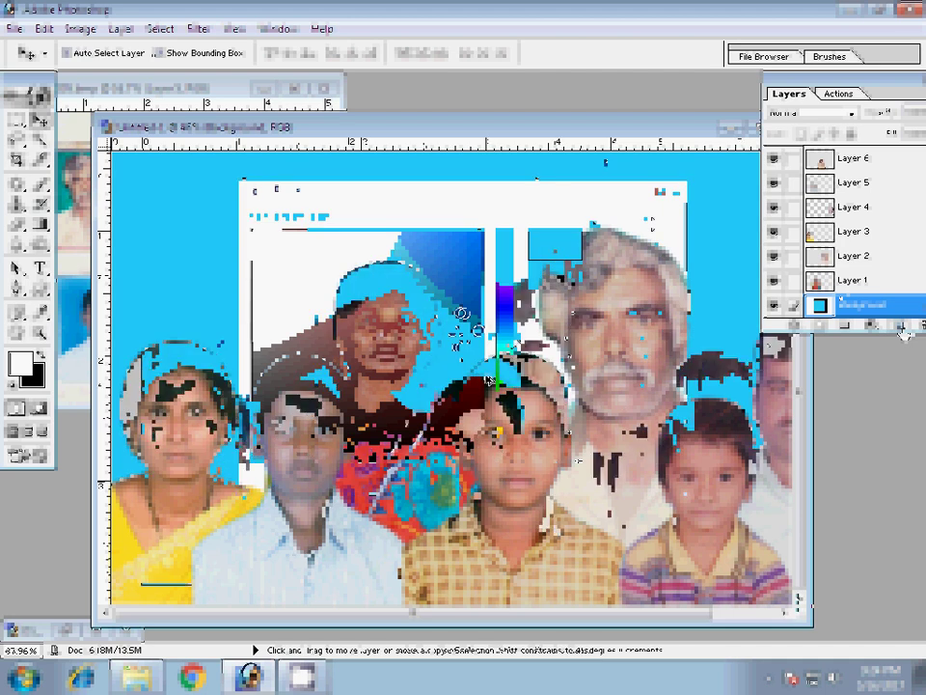
key("d")
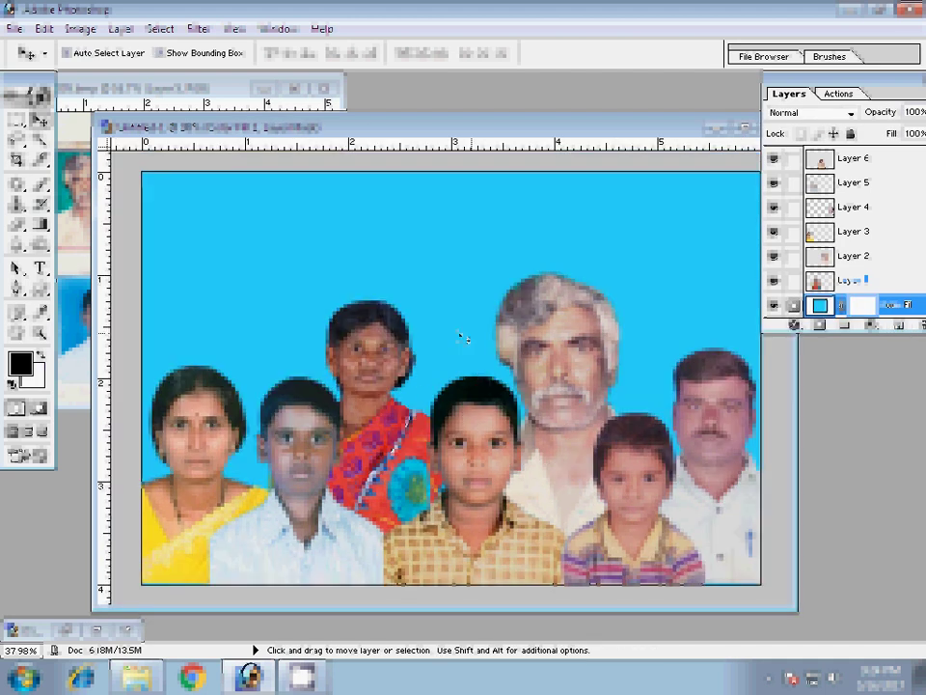
key("ctrl+b")
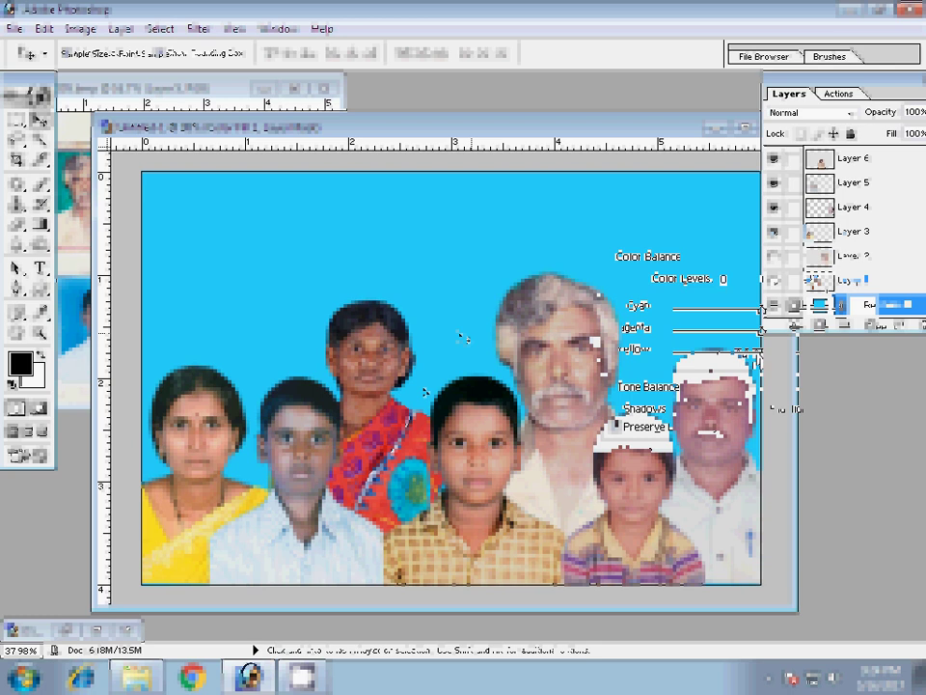
Step: Dismiss Color Balance and darken Layer 2's midtones to 0.98 with Levels
key("Escape")
key("ctrl+l")
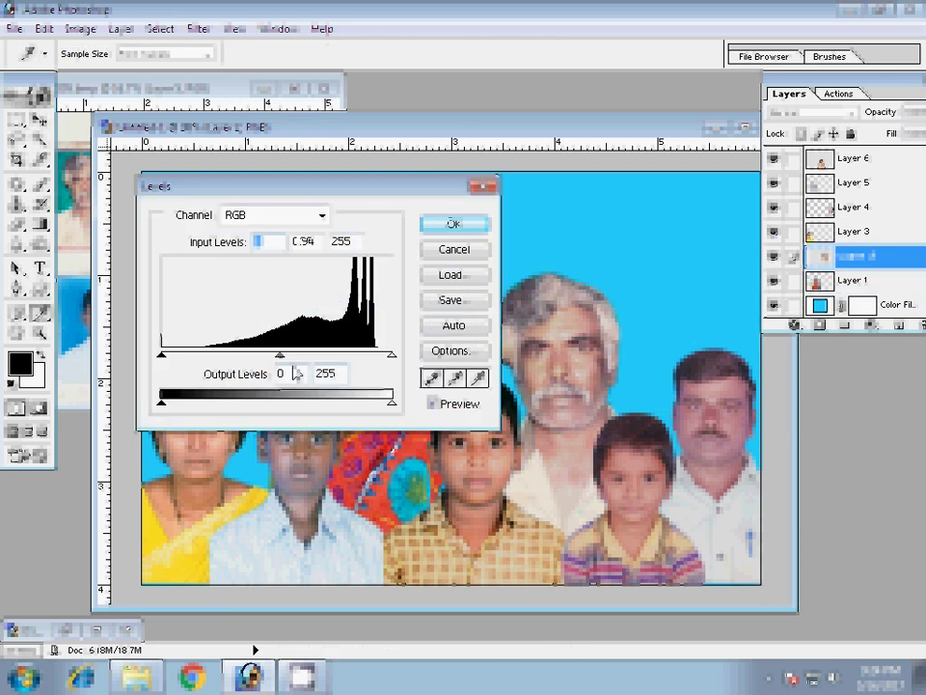
left_click_drag(278, 355, 310, 355)
key("Return")
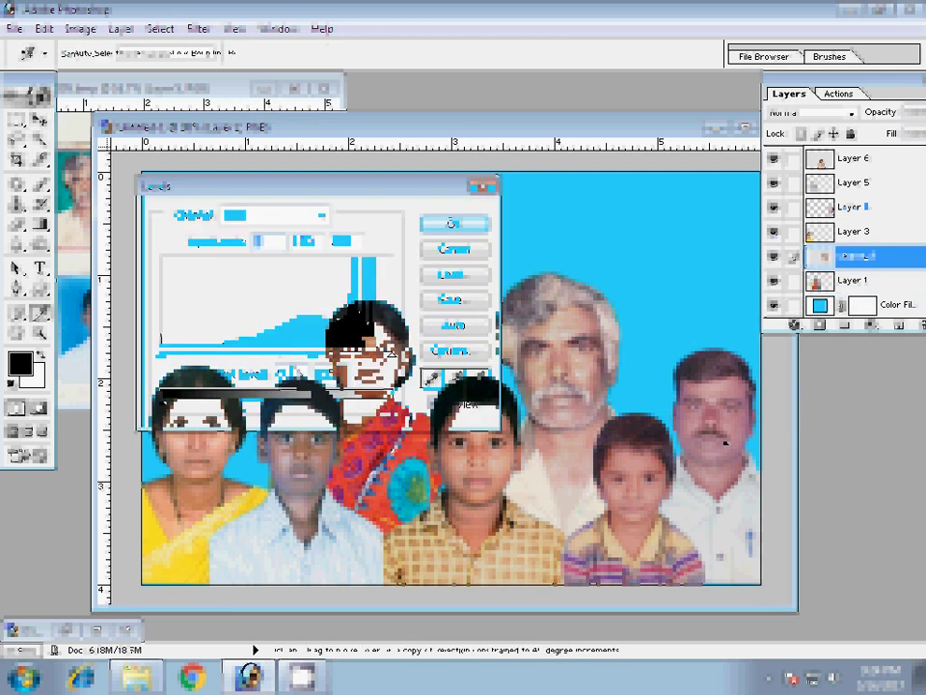
Step: Shift Layer 4's colours toward red (about +20) and Yellow-Blue 13 with Color Balance
left_click(819, 324)
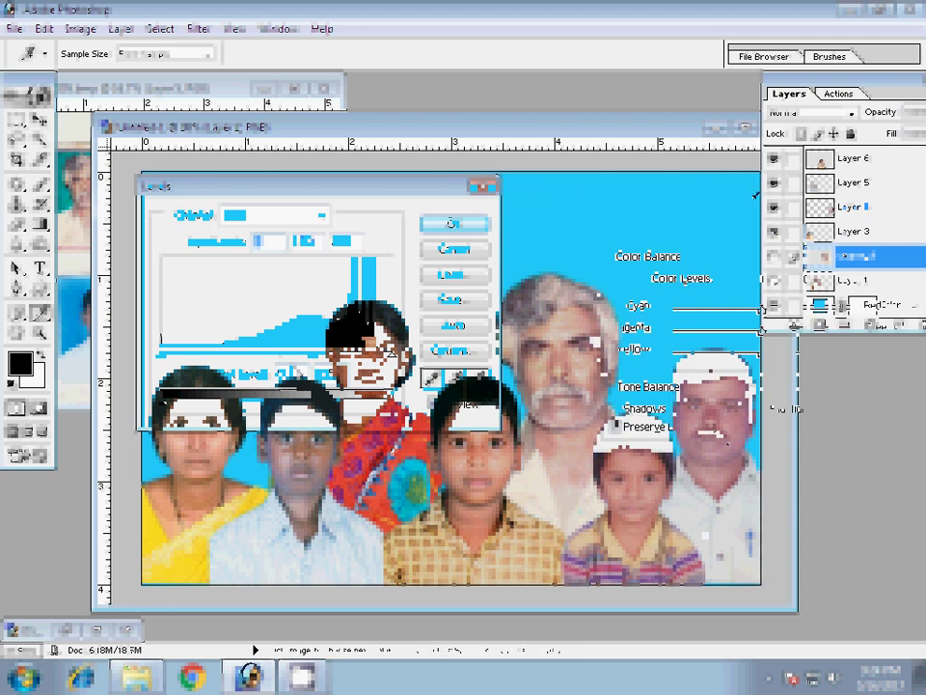
left_click(645, 347)
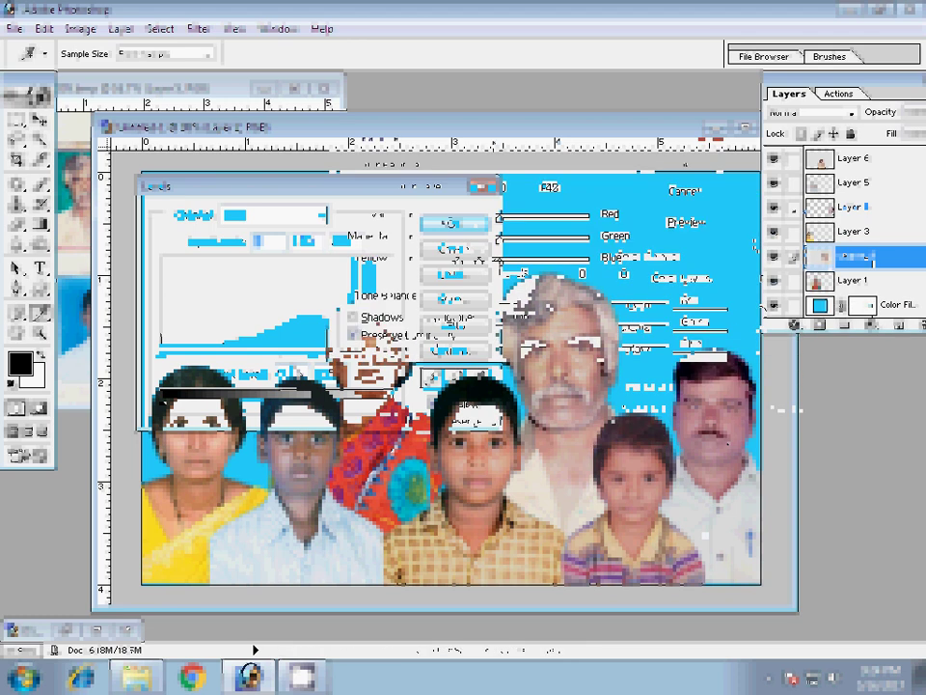
left_click_drag(520, 220, 521, 223)
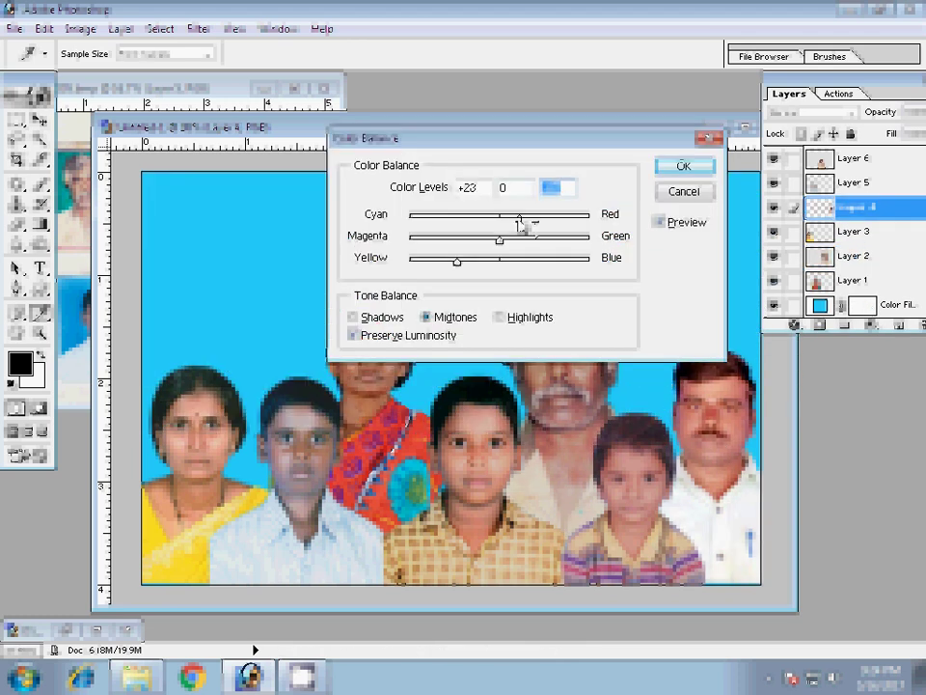
key("Return")
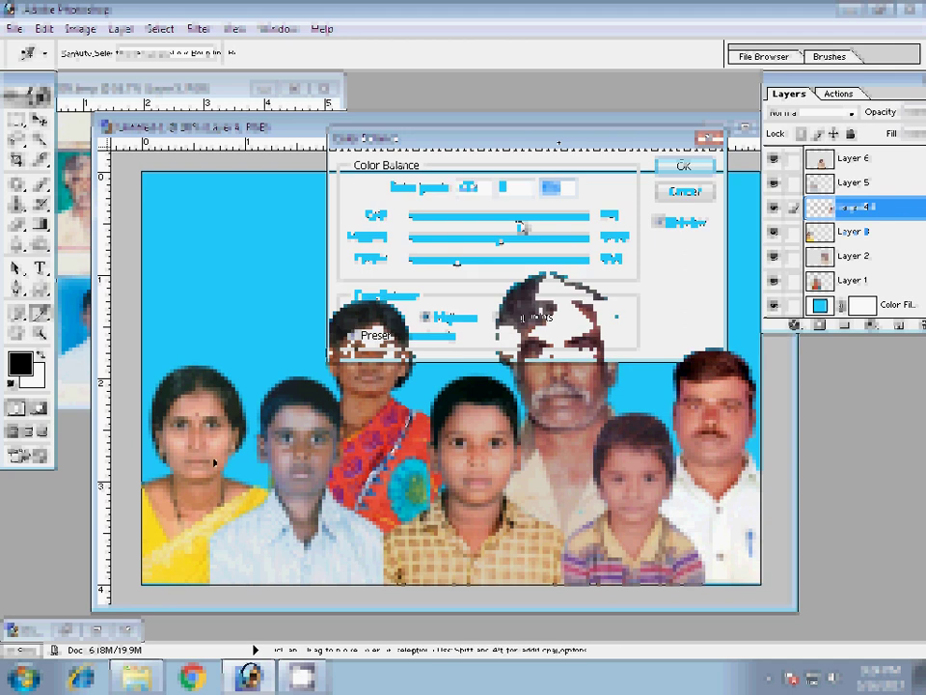
key("ctrl+b")
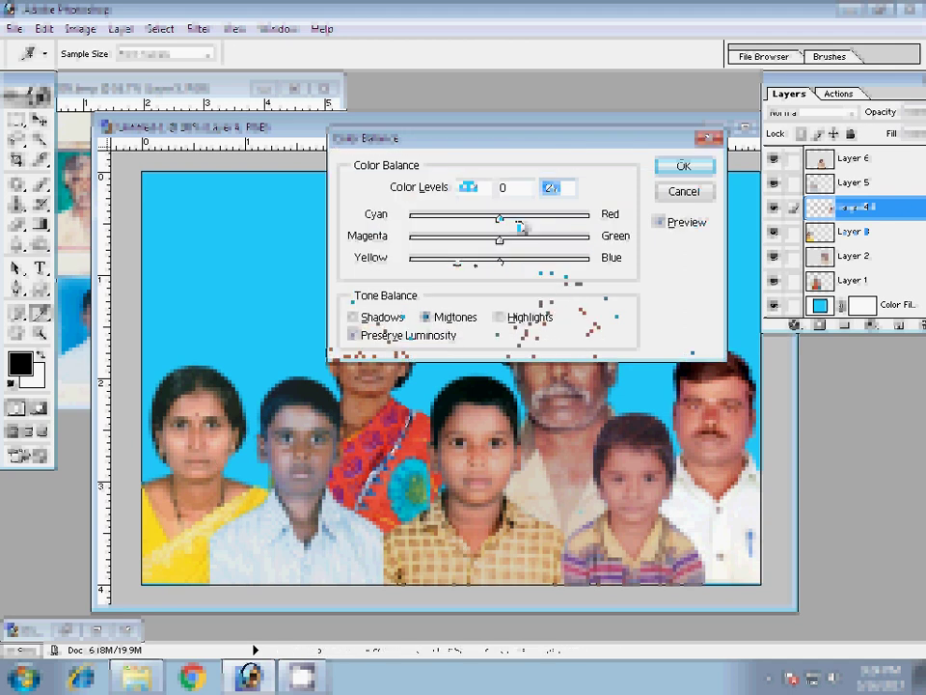
type("13")
key("Return")
key("ctrl+t")
Step: Push Layer 3's colours toward blue (Yellow-Blue +26) with Color Balance
key("Return")
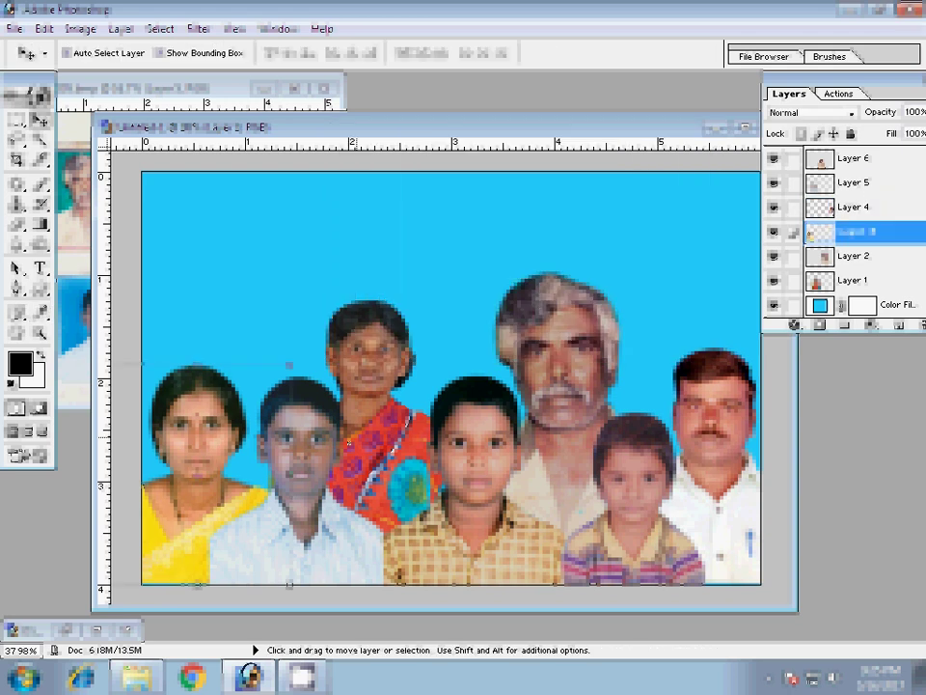
key("ctrl+b")
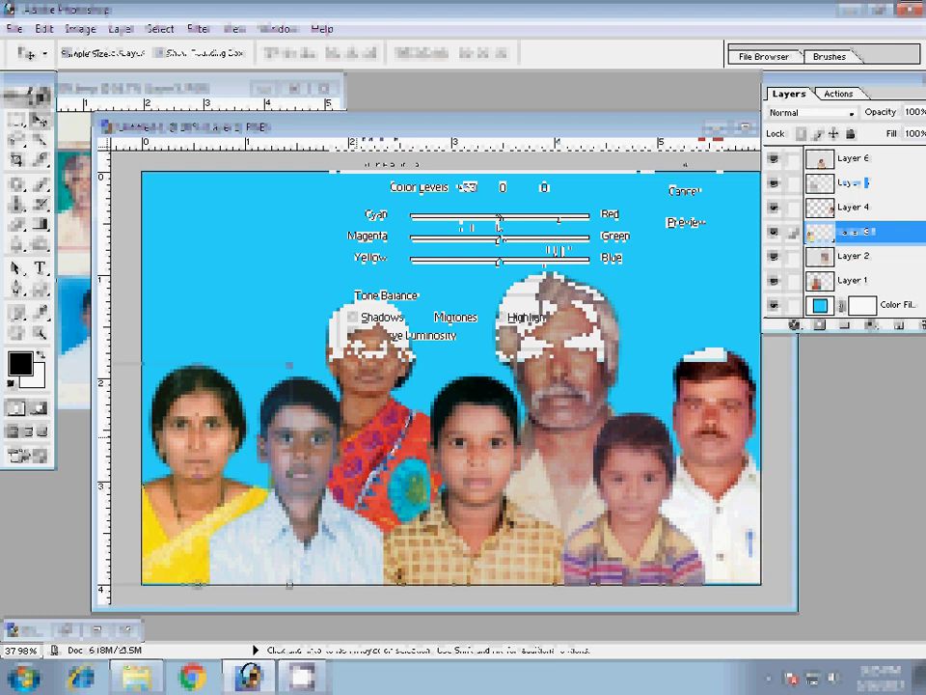
left_click_drag(490, 273, 494, 272)
key("Return")
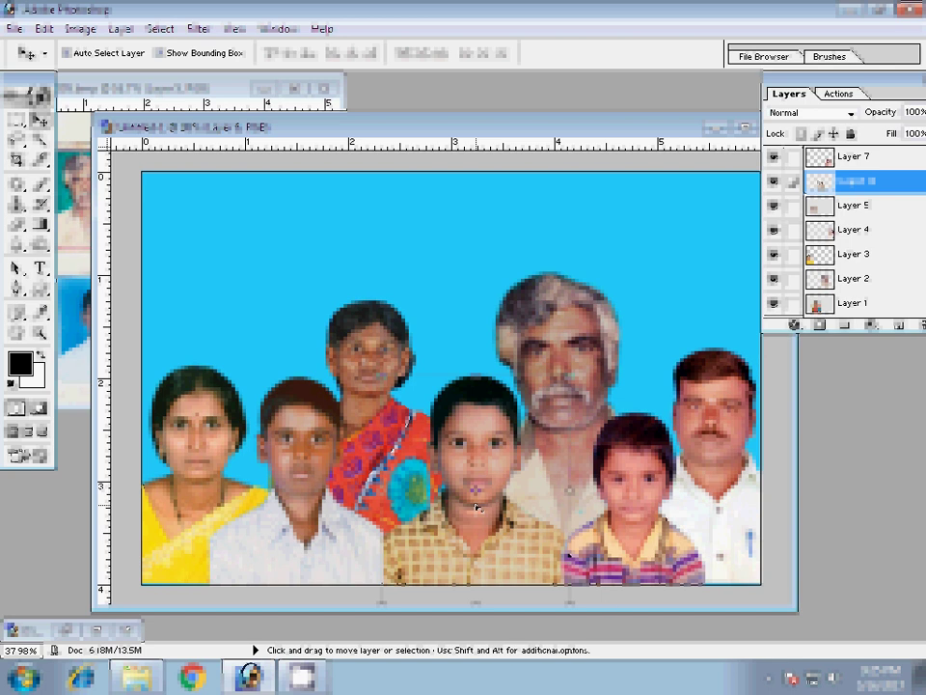
Step: Confirm Levels on Layer 6 and nudge the right-hand man's head up and left
key("ctrl+l")
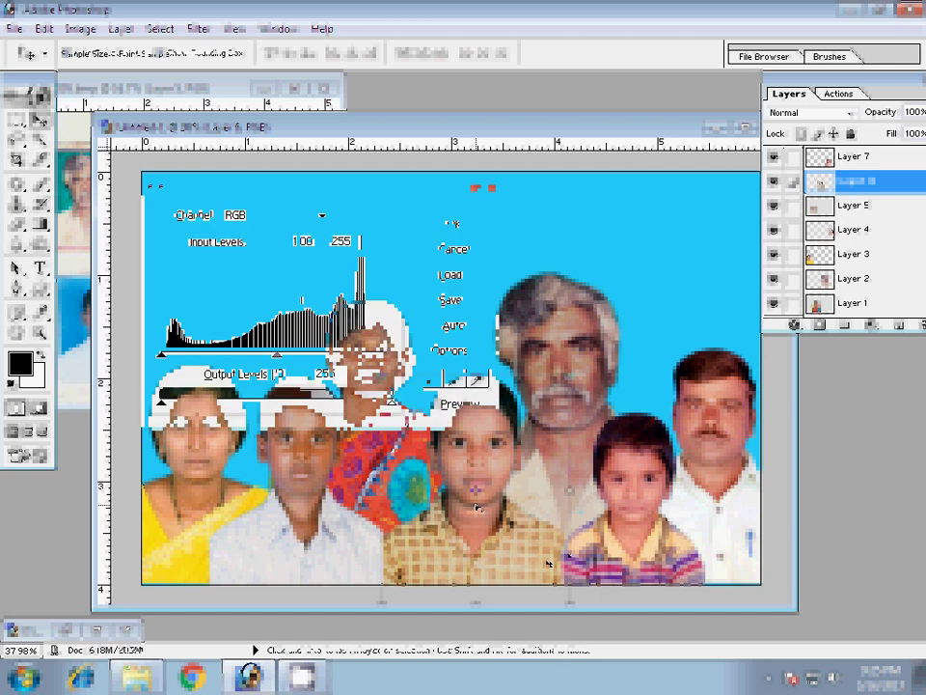
key("Return")
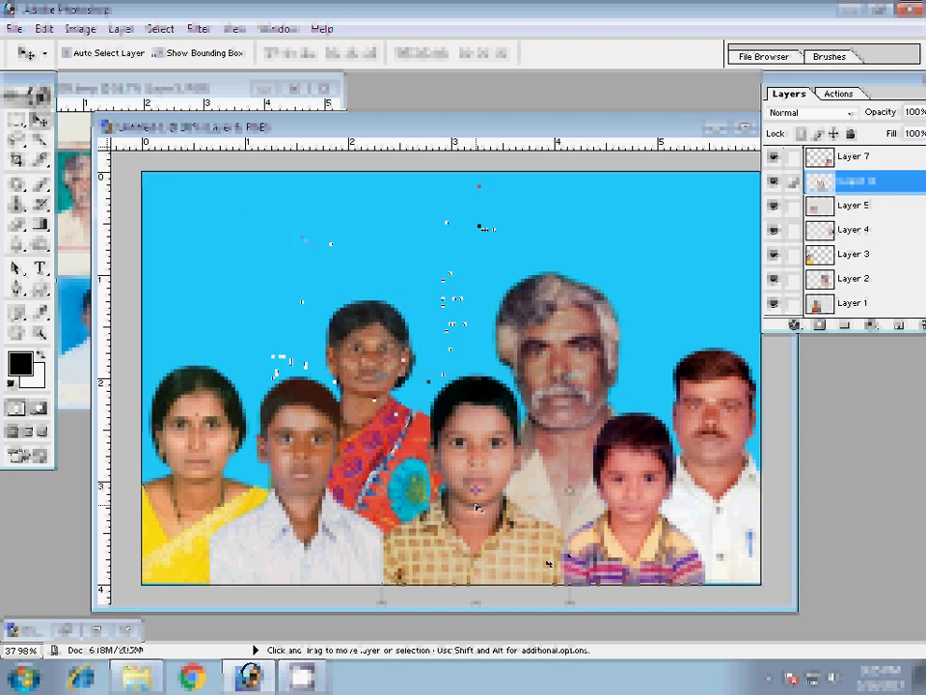
left_click_drag(713, 382, 701, 373)
left_click(702, 370, "ctrl")
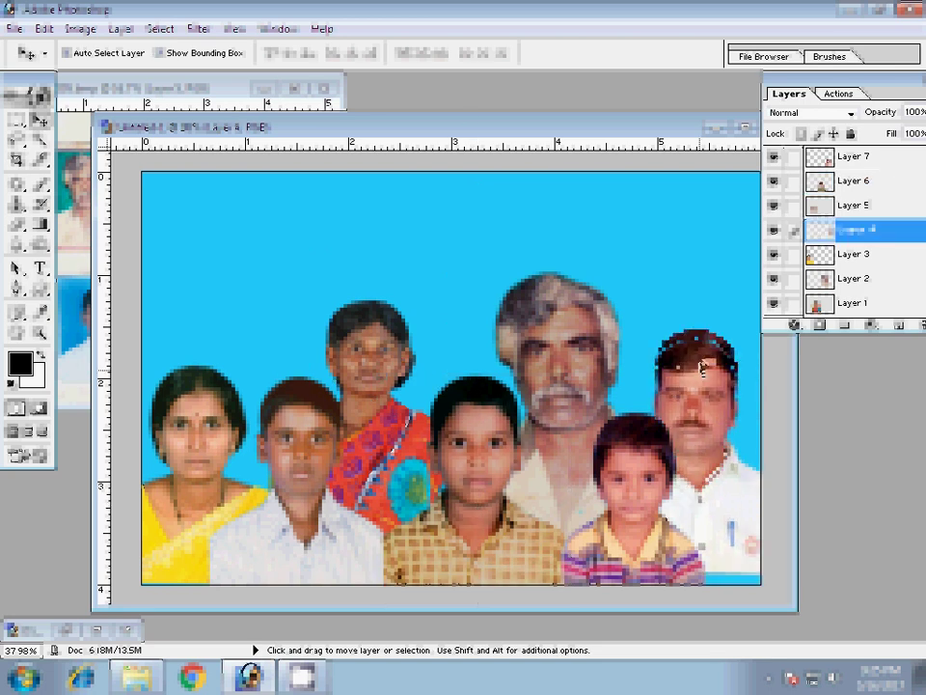
Step: Zoom in on the picture, then back out to view the whole composite
key("z")
left_click(701, 367)
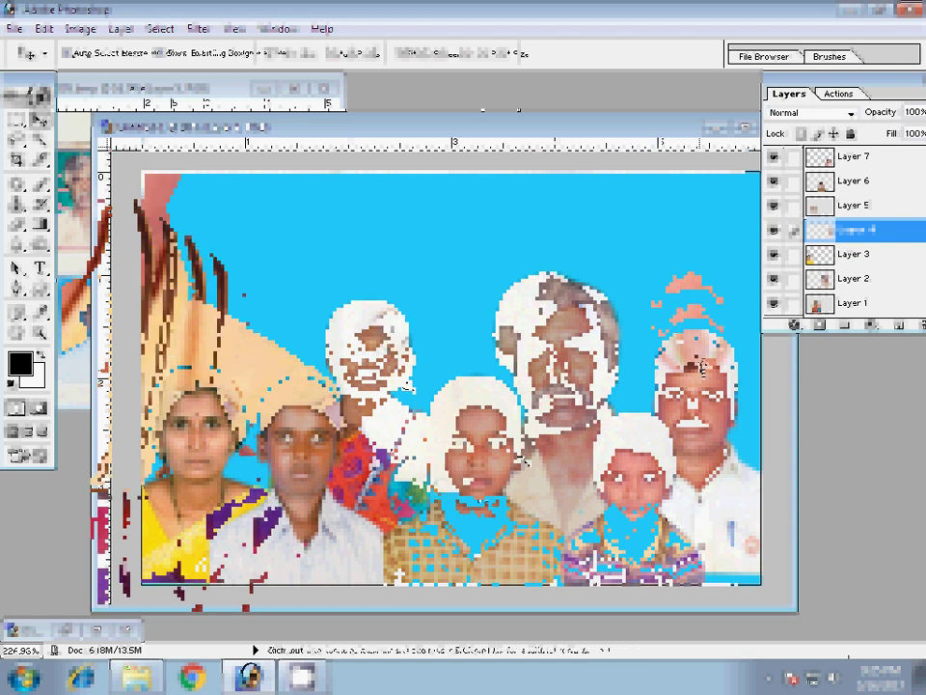
left_click(521, 461, "alt")
left_click(519, 458, "alt")
left_click_drag(518, 453, 483, 453)
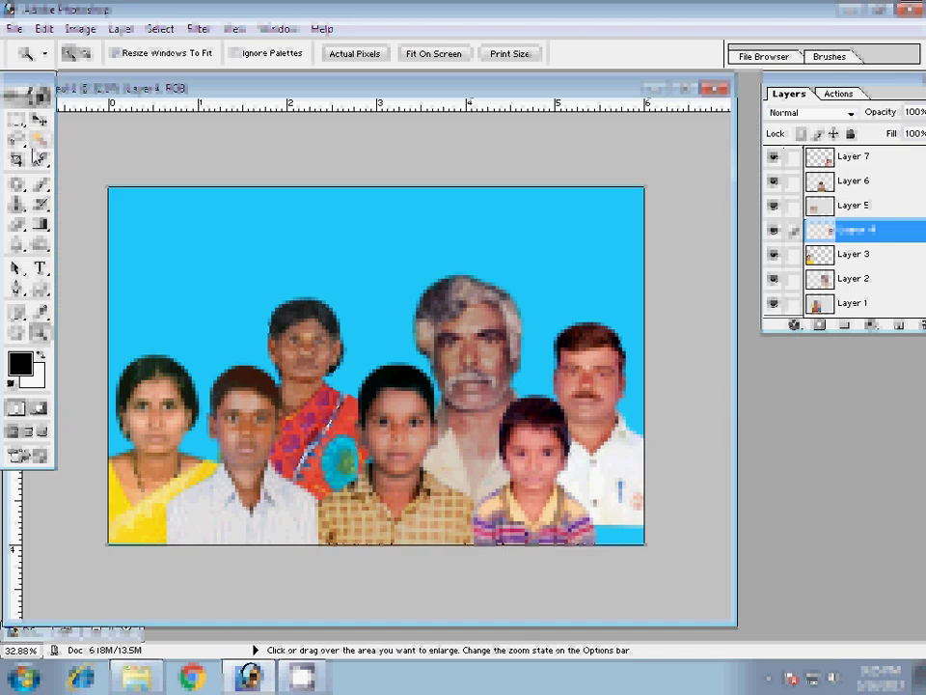
key("m")
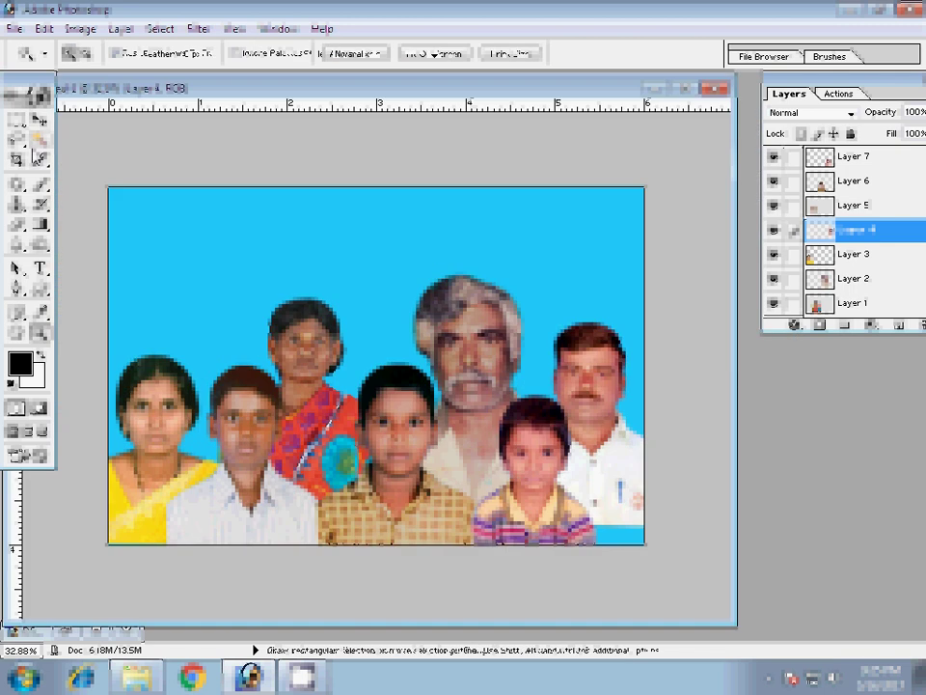
key("v")
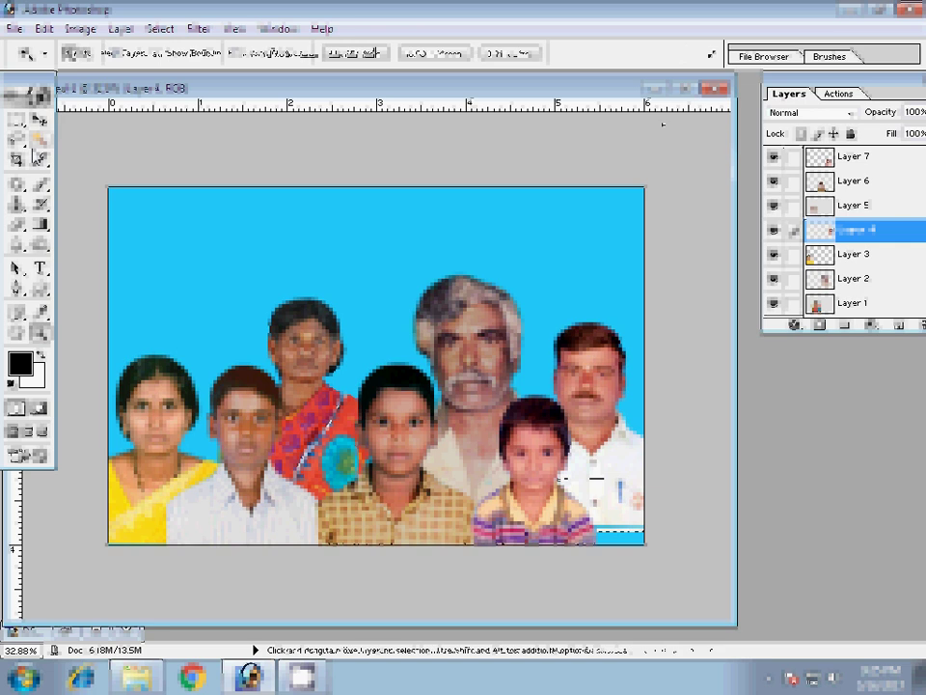
Step: Zoom in on the small boy's head and try painting out the hair scratch, undoing it
key("z")
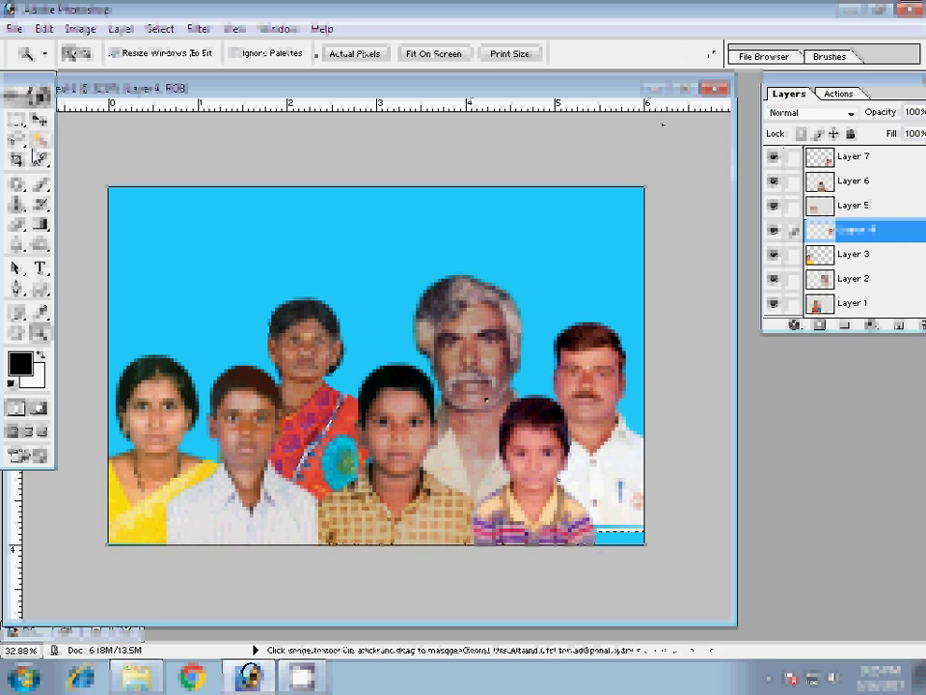
left_click(39, 119)
left_click(457, 302)
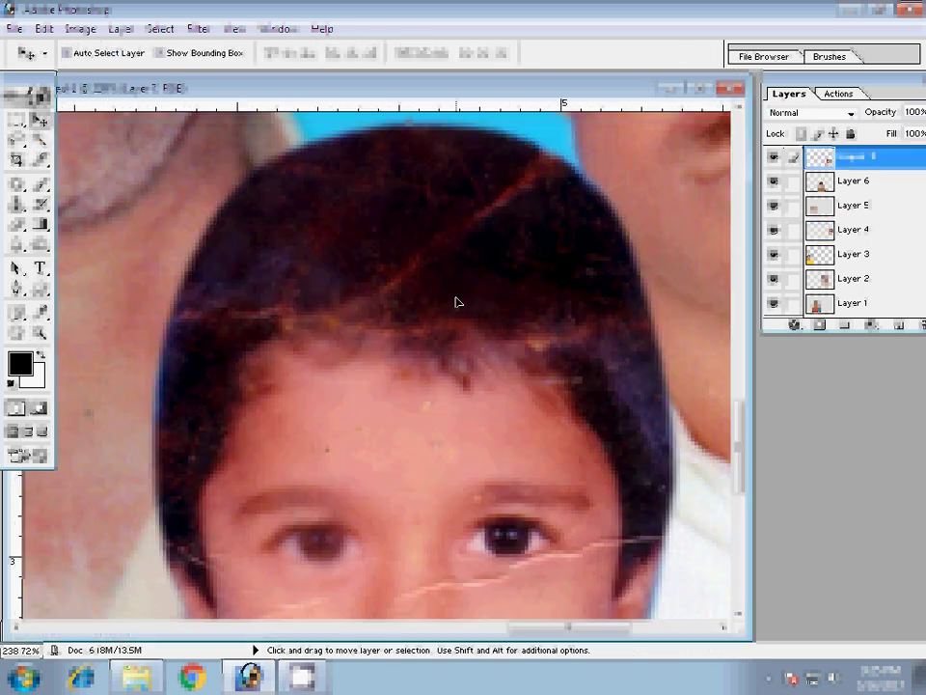
key("j")
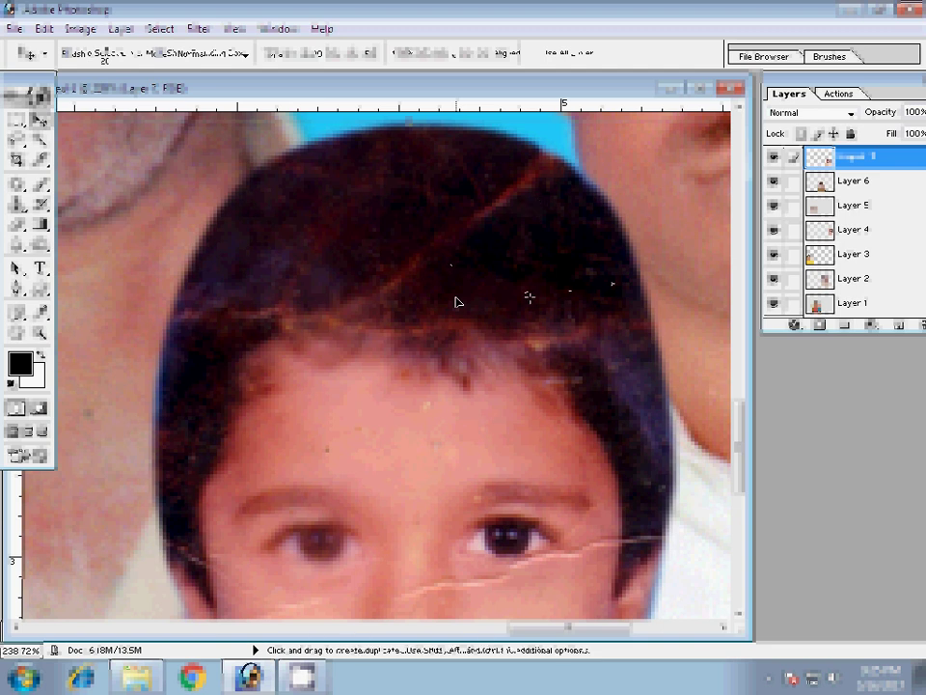
left_click_drag(535, 183, 408, 321)
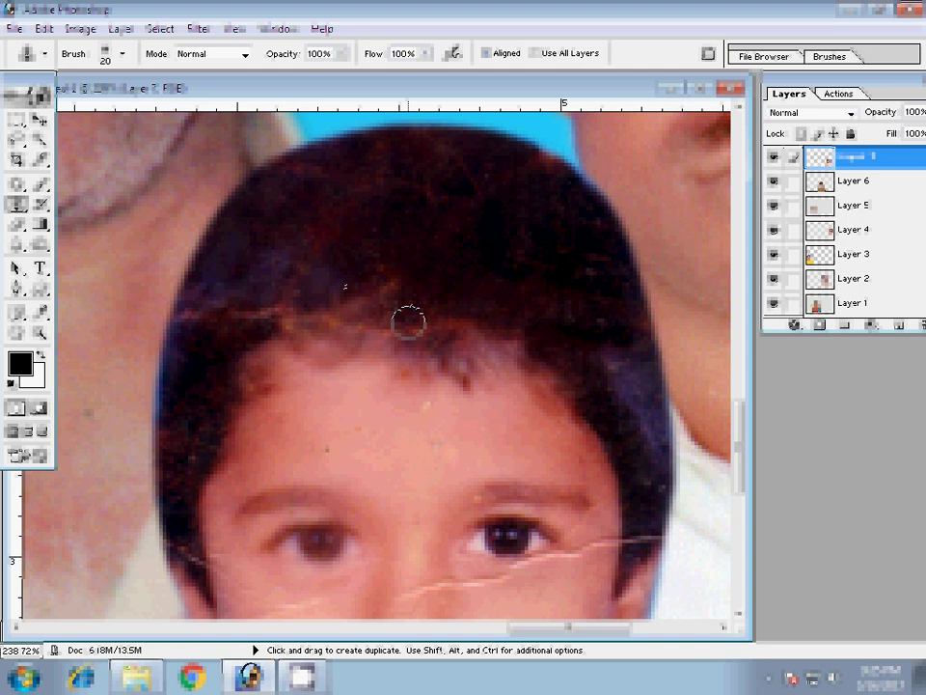
key("ctrl+z")
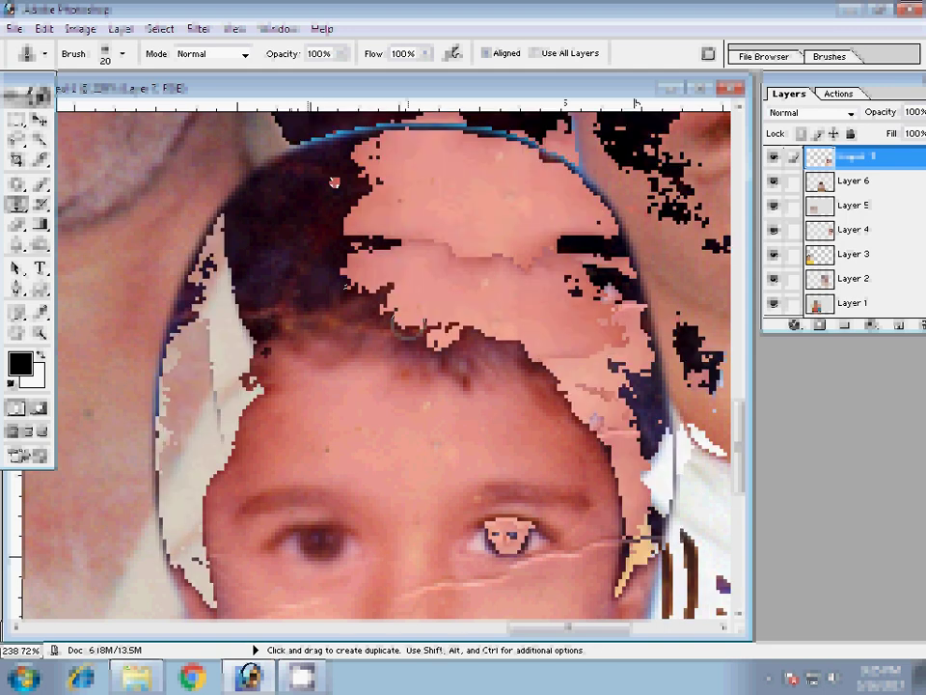
scroll(406, 326, "down", 5)
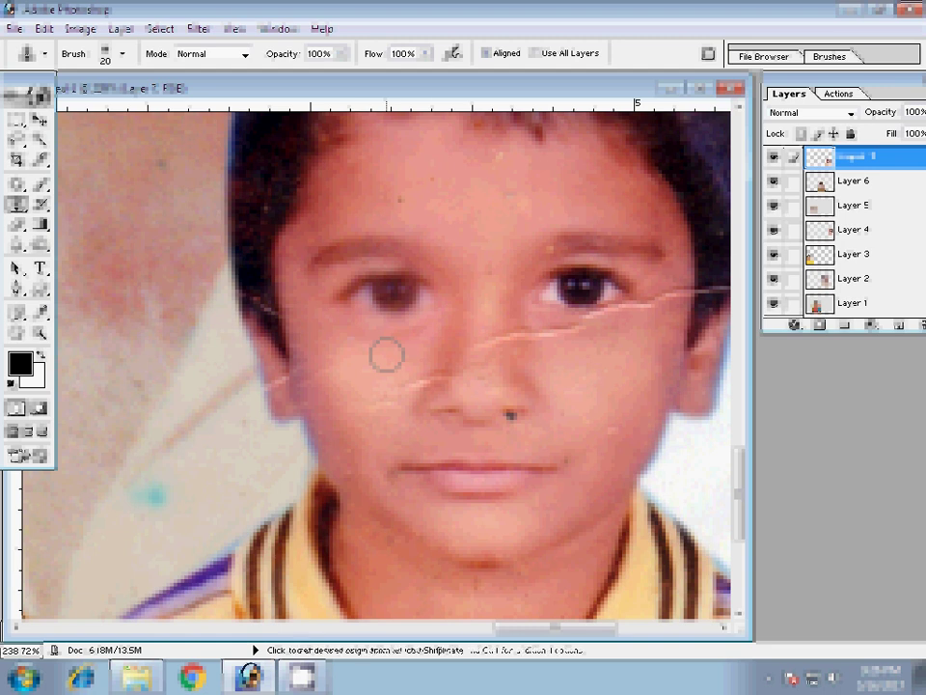
key("ctrl+z")
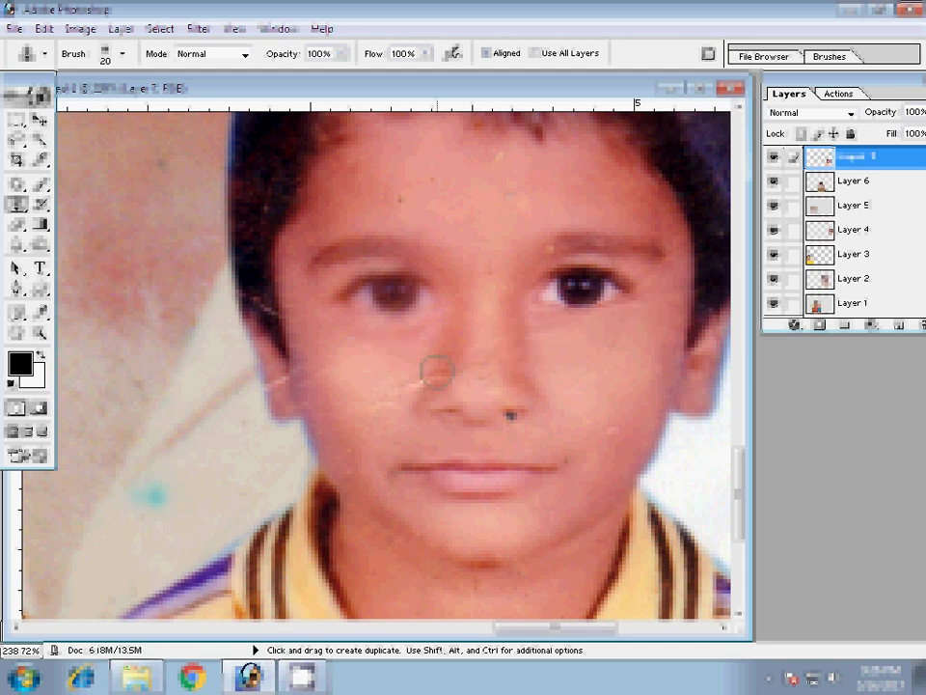
Step: Sample clean cheek skin as clone source and clone it over the boy's facial blemish
key("alt")
left_click(436, 371, "alt")
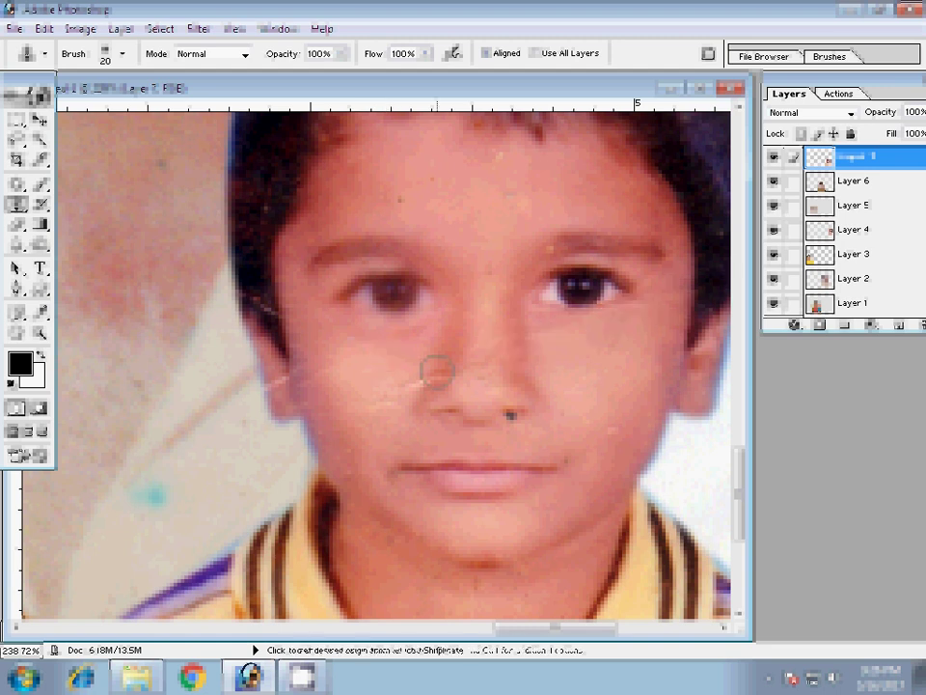
left_click(436, 370, "alt")
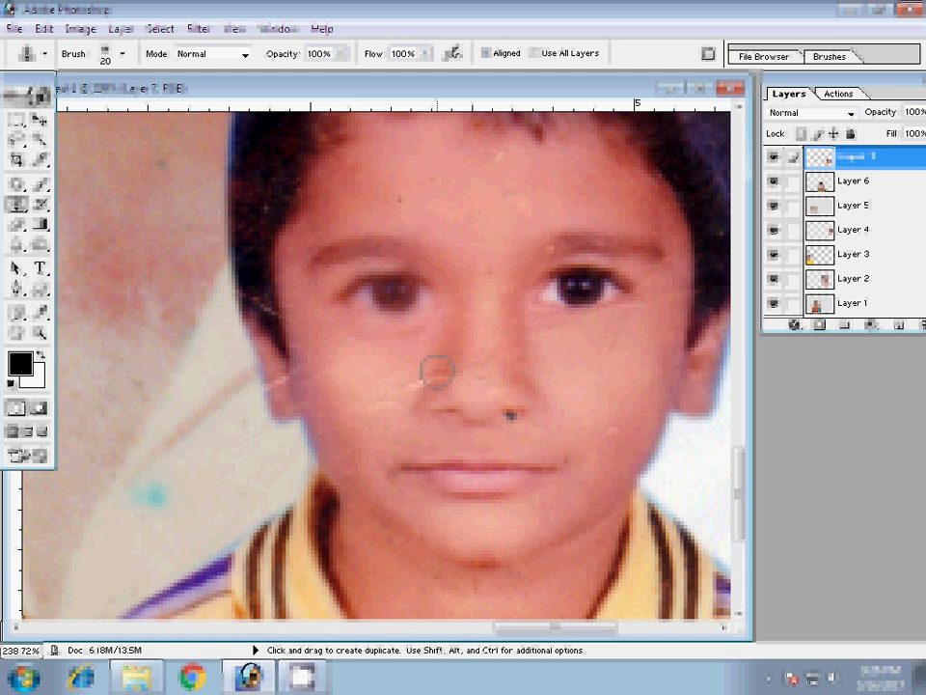
left_click(436, 371, "alt")
left_click(480, 248, "alt")
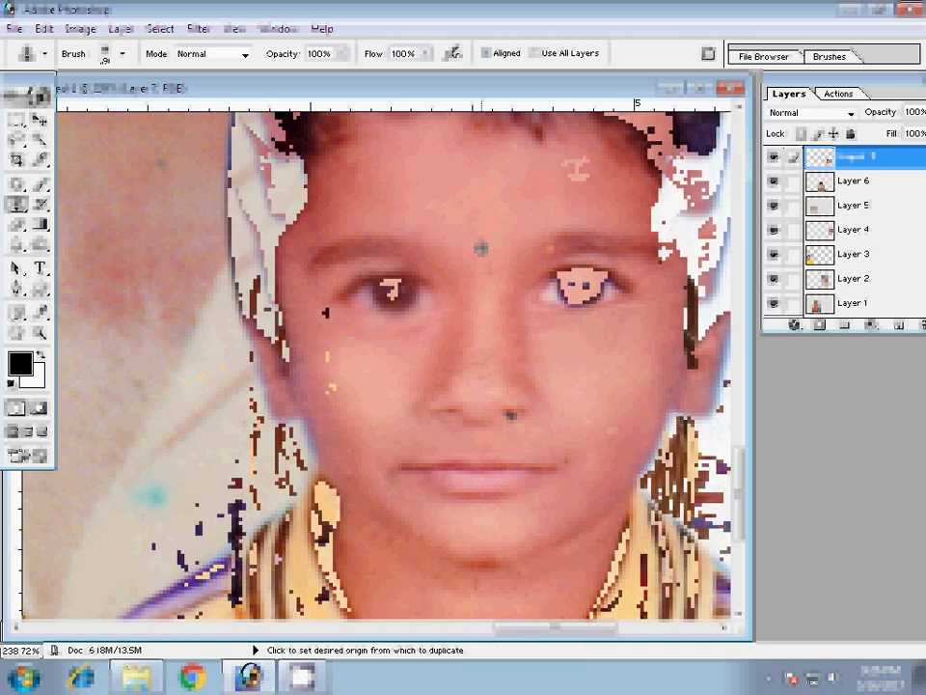
scroll(440, 413, "down", 5)
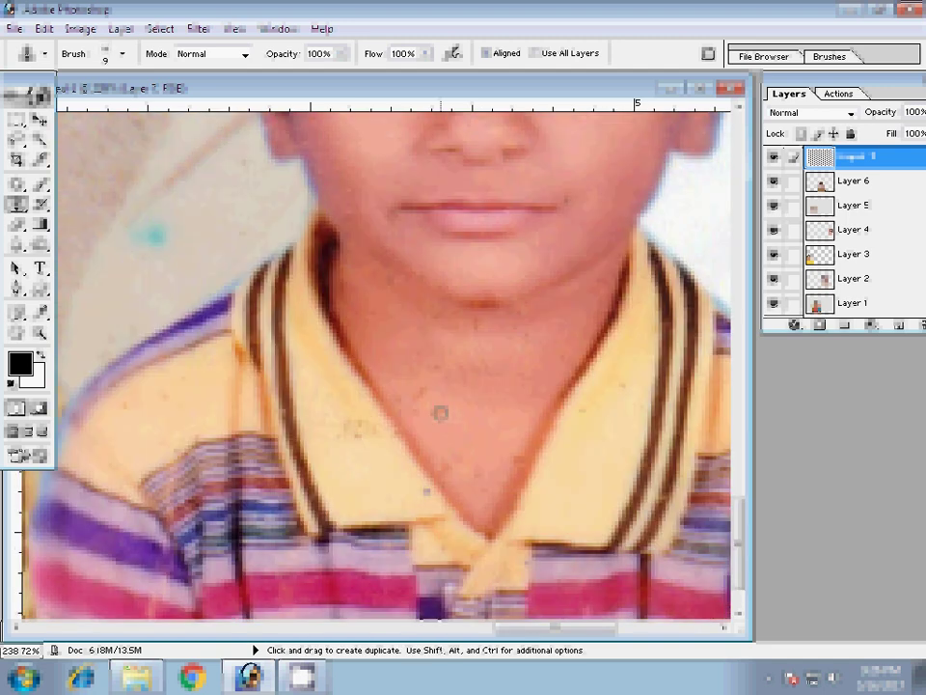
scroll(440, 412, "up", 5)
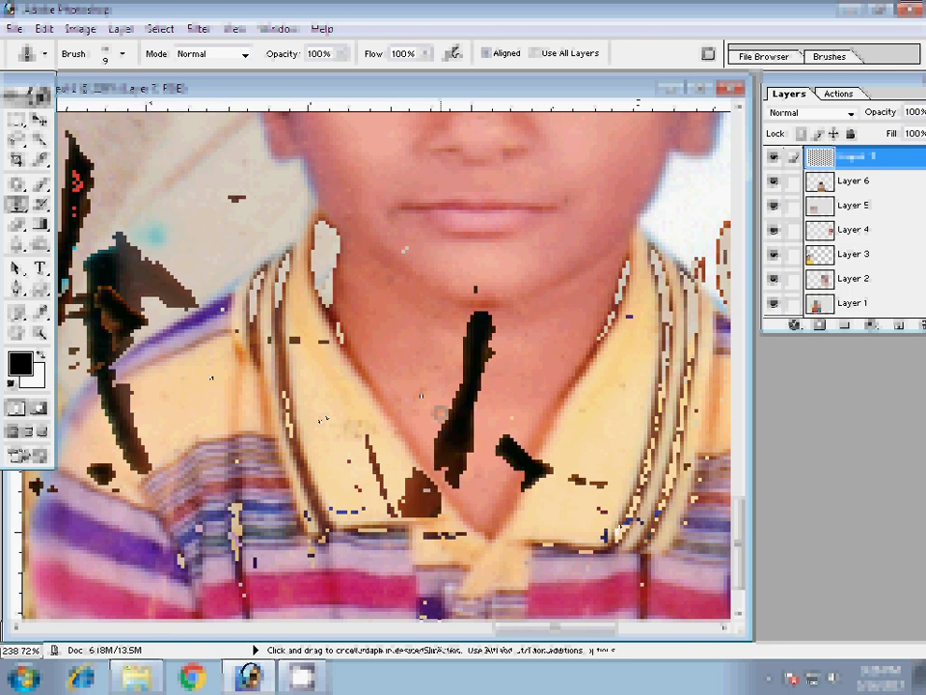
scroll(440, 413, "down", 5)
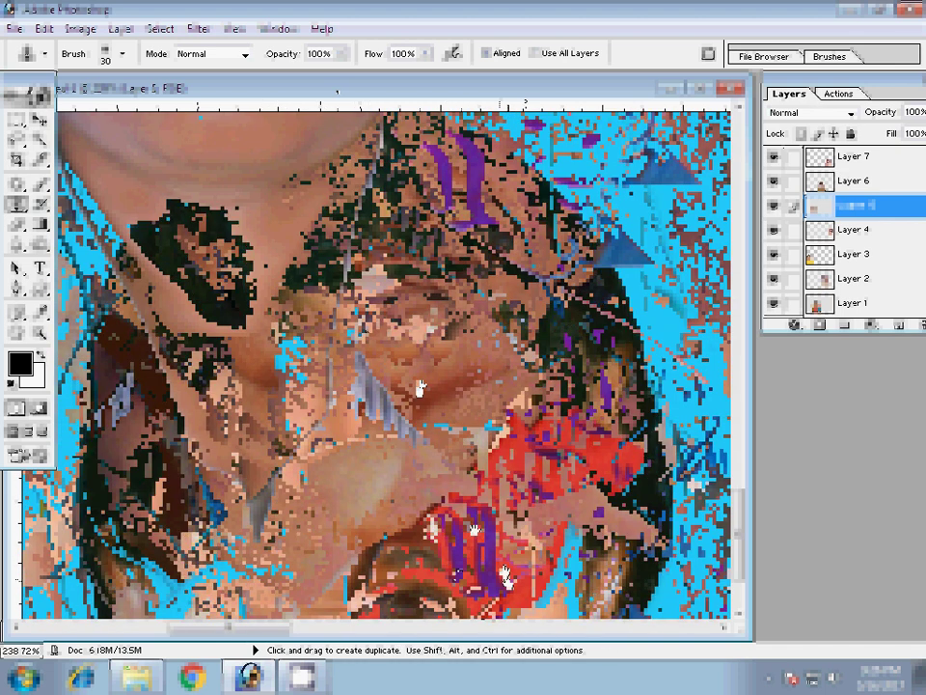
Step: Add a Selective Color adjustment layer and switch its Colors range to Blacks
key("super")
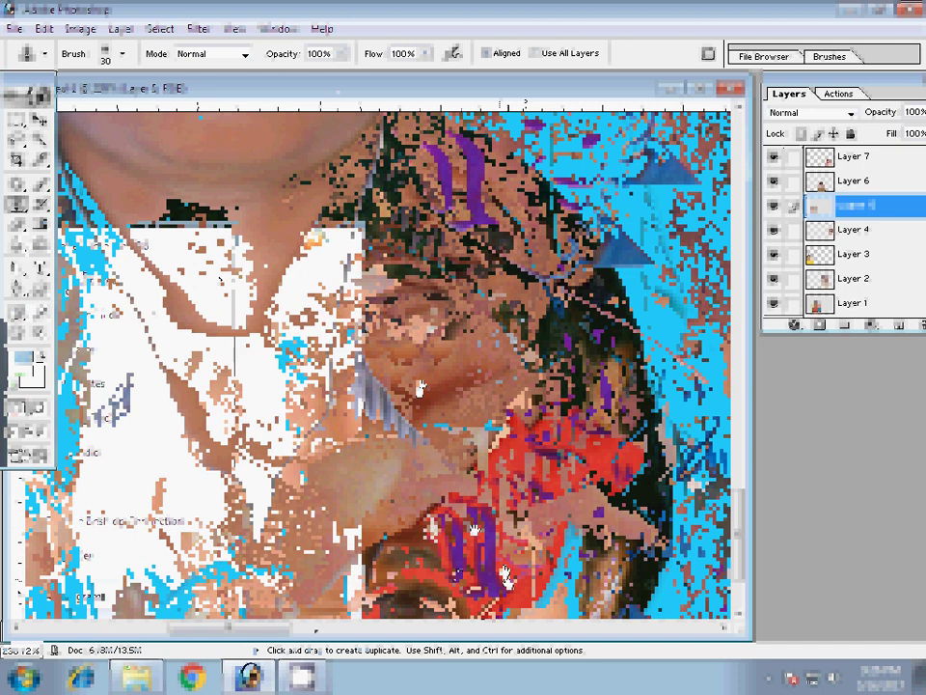
type("sn")
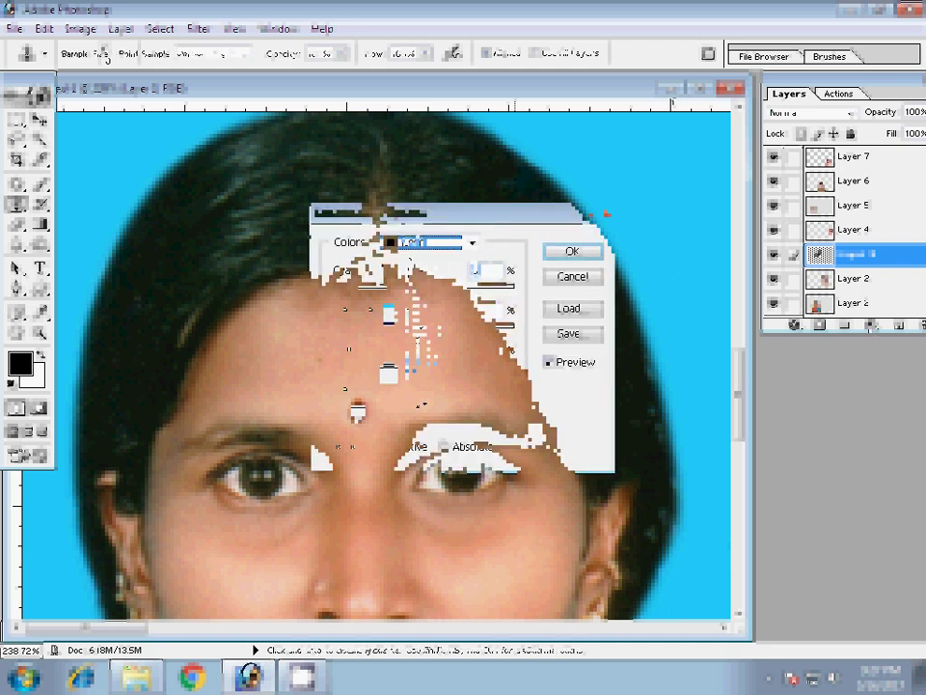
key("End")
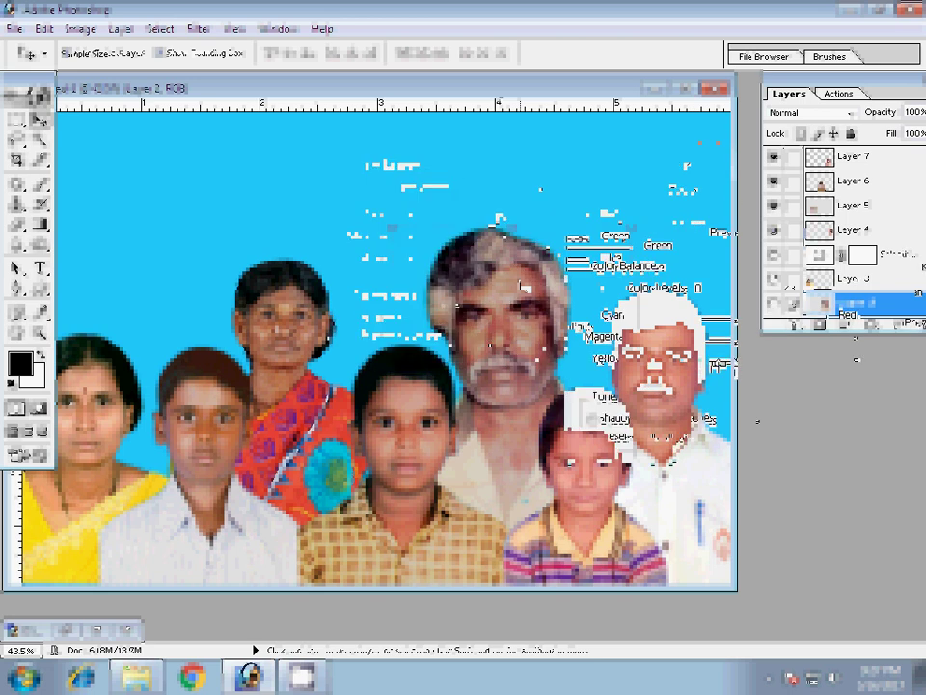
Step: Zoom in on the grey-haired man and erase stray pixels along his hair edge
key("z")
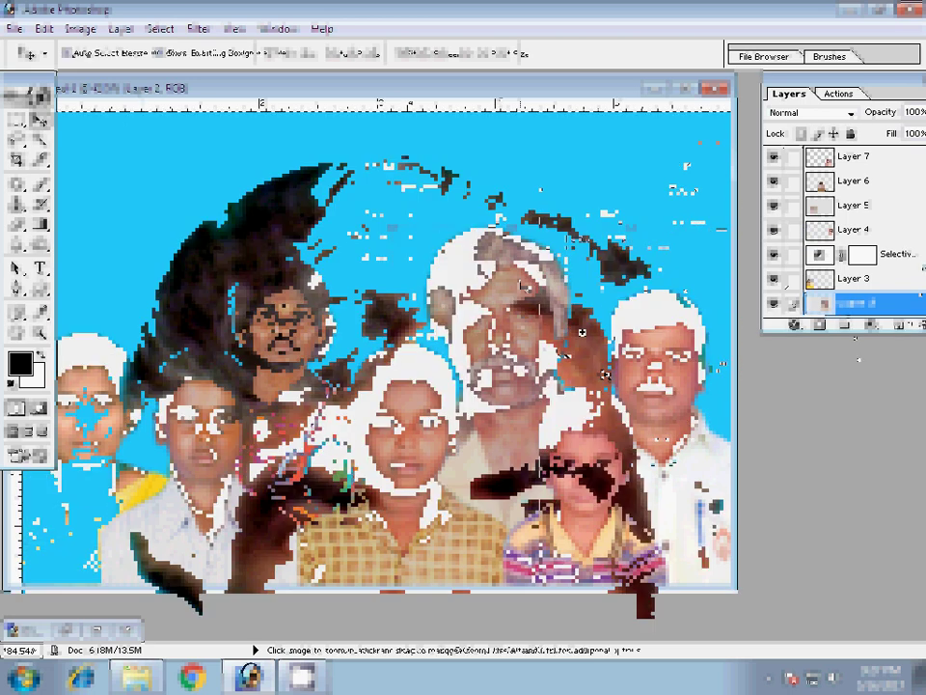
left_click(522, 285)
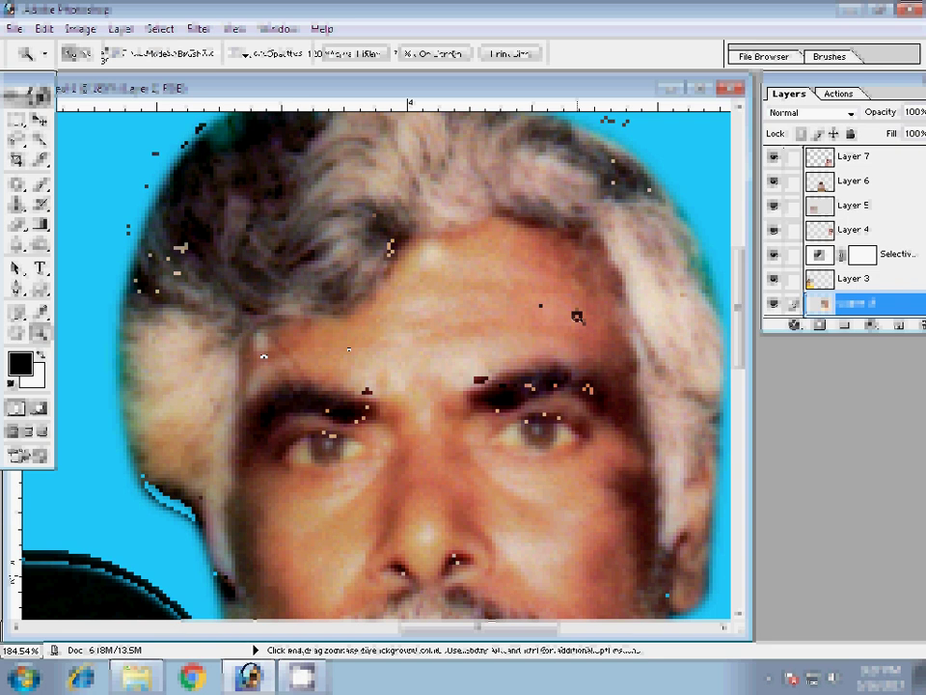
key("e")
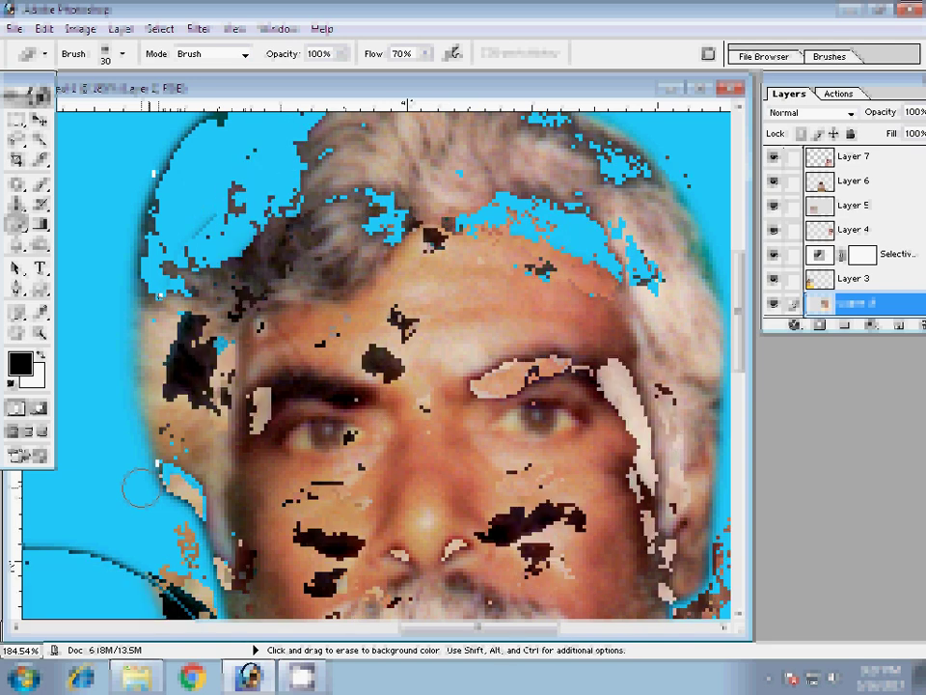
scroll(140, 488, "up", 3)
key("shift+e")
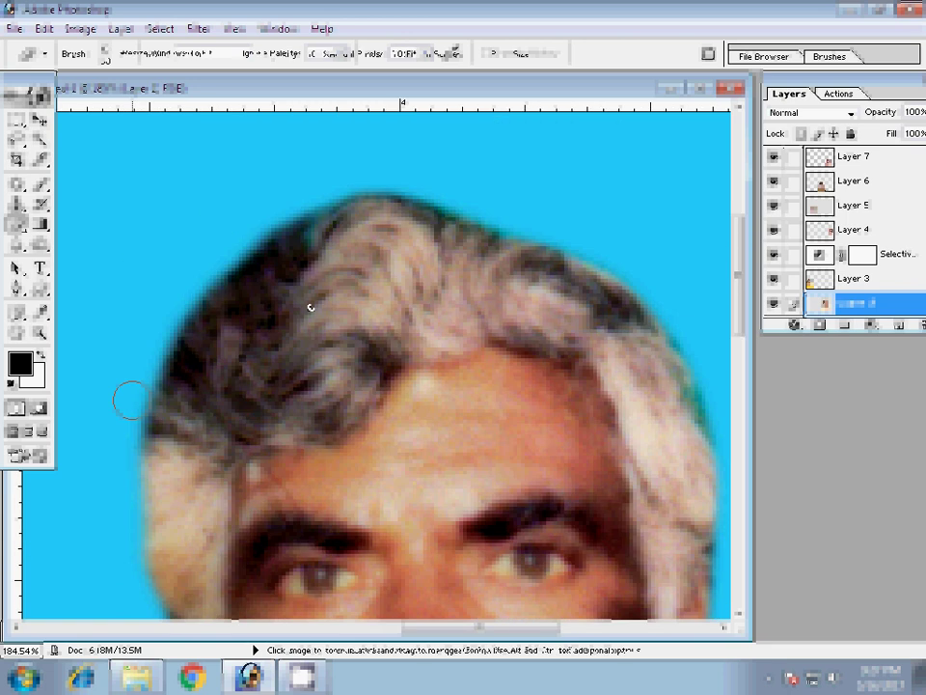
scroll(310, 307, "down", 2)
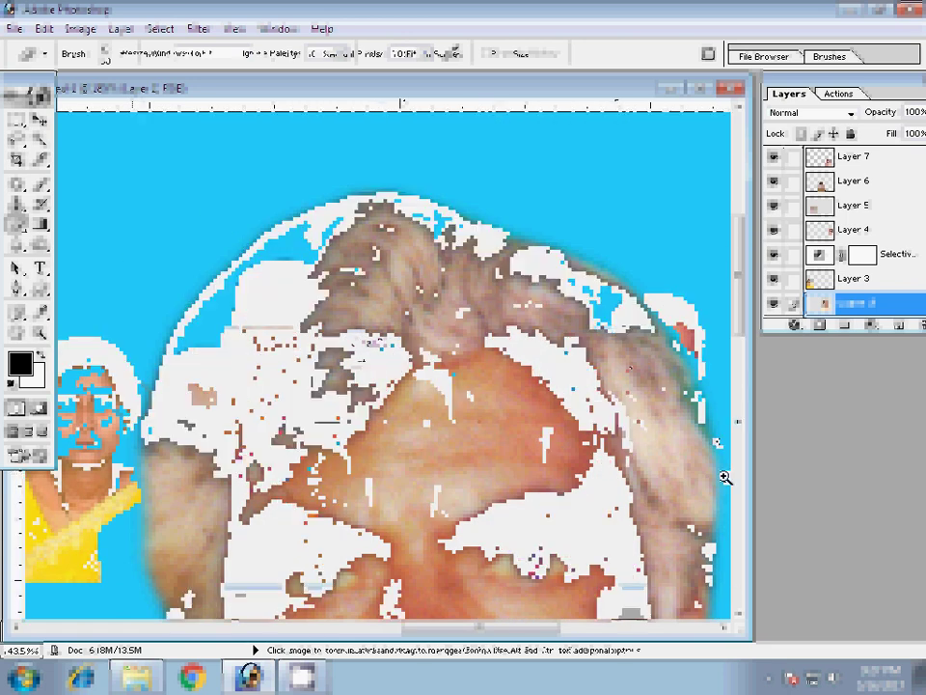
scroll(724, 476, "up", 2)
key("s")
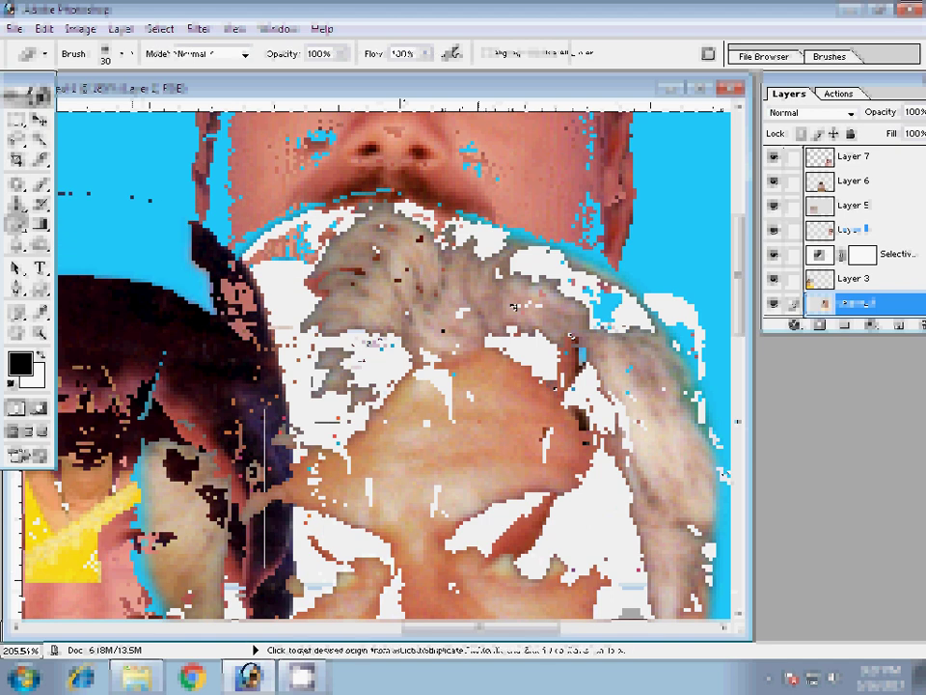
left_click(854, 228)
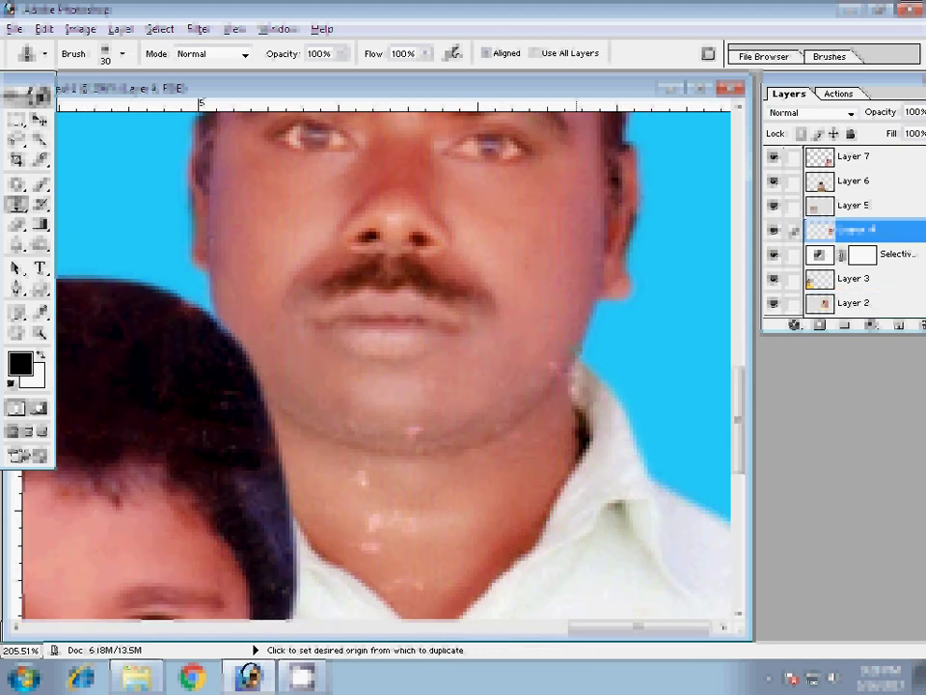
Step: Set a clone source near the hair edge on Layer 4, then fit the composite on screen
key("alt")
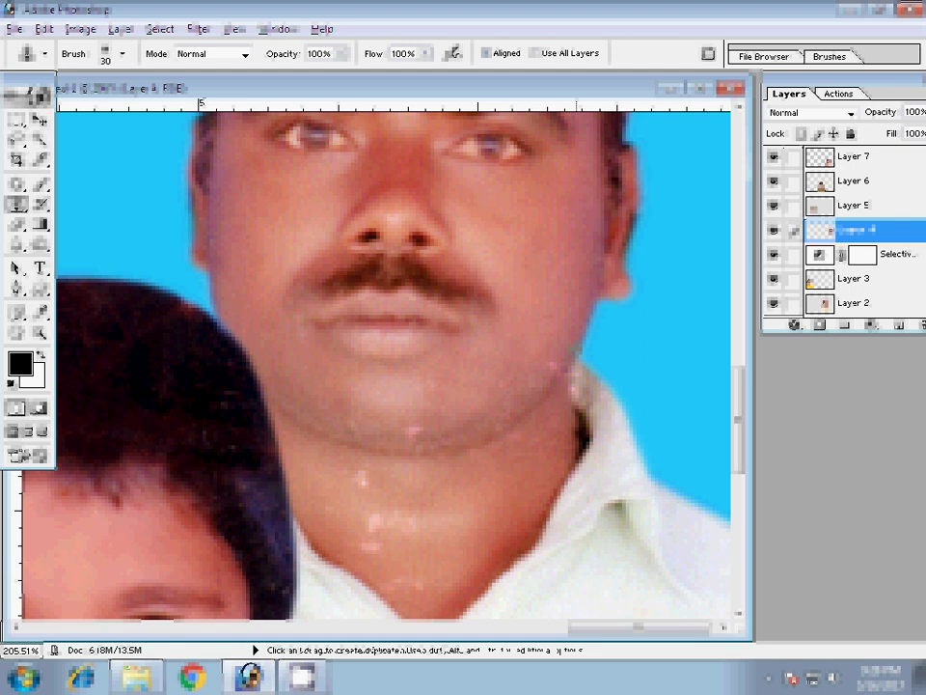
key("space")
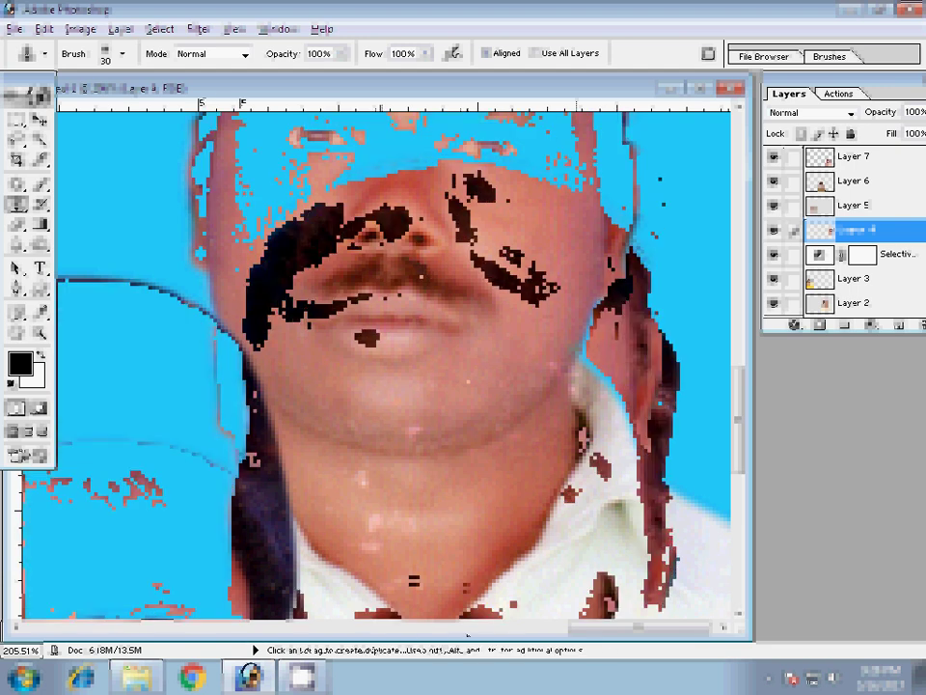
key("alt")
key("alt")
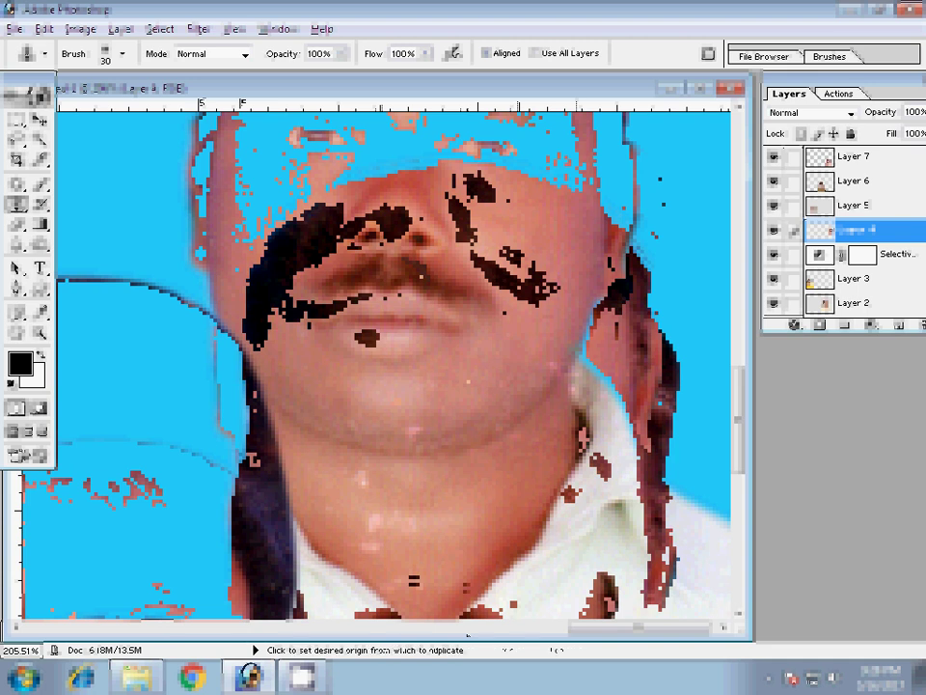
scroll(330, 281, "up", 5)
left_click(287, 279, "alt")
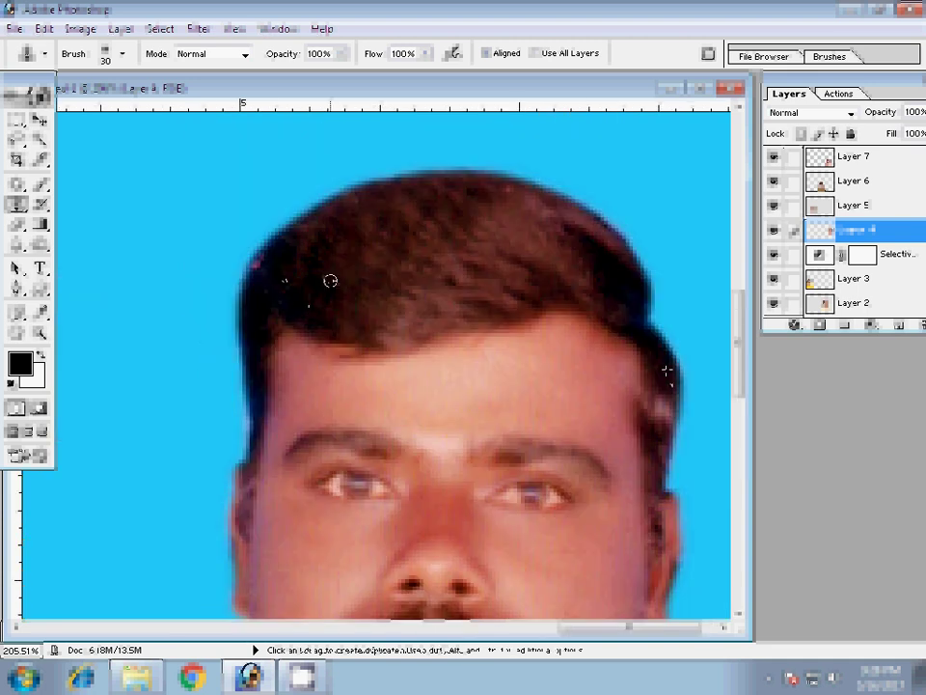
key("z")
right_click(622, 369)
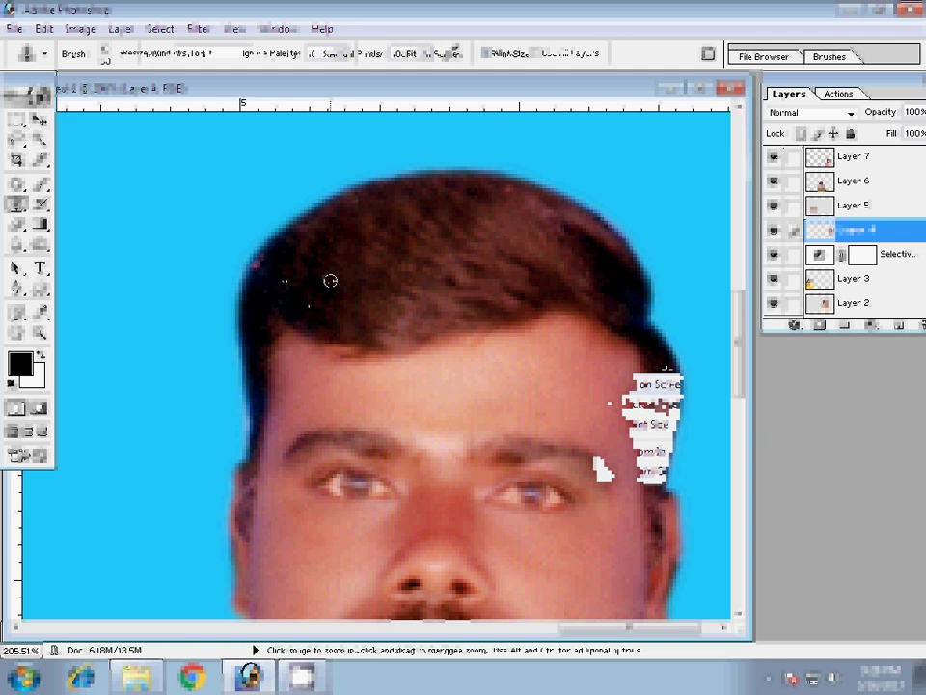
left_click(646, 383)
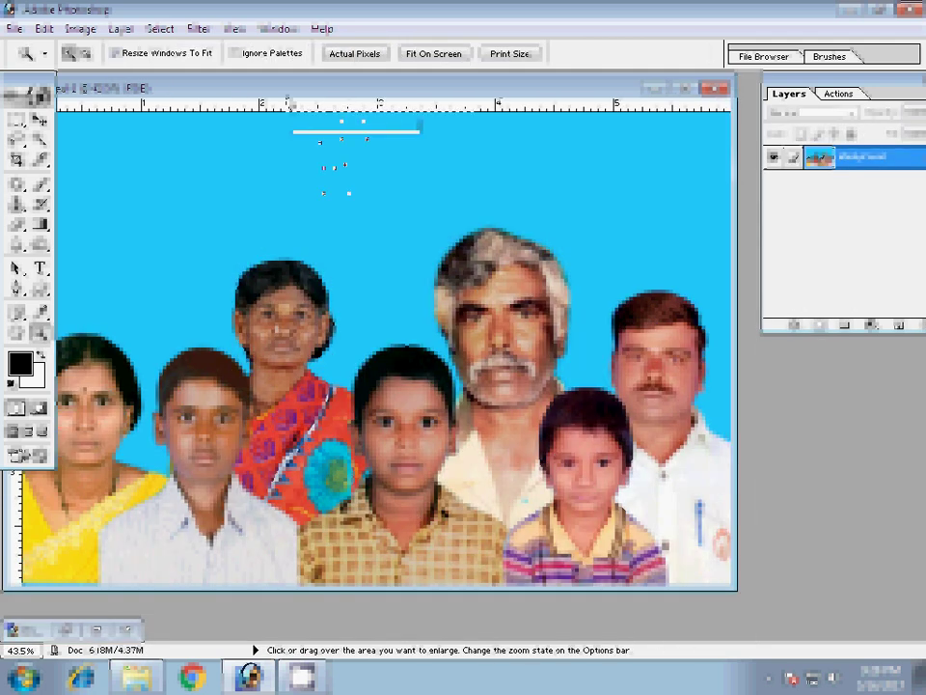
Step: Enlarge the canvas to 104% width and 106% height using percent units
key("alt+ctrl+c")
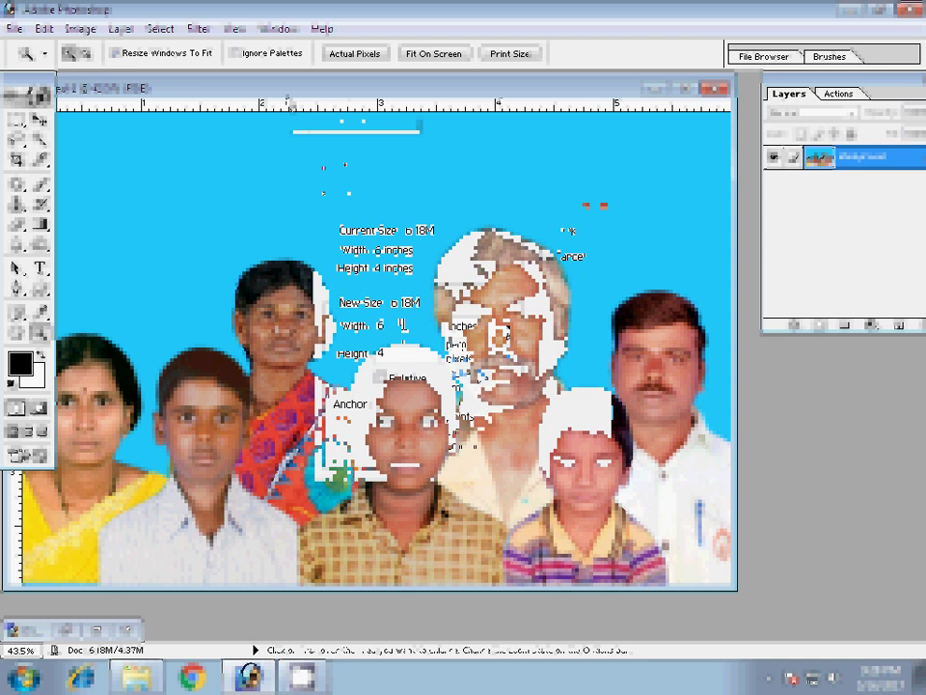
left_click(461, 326)
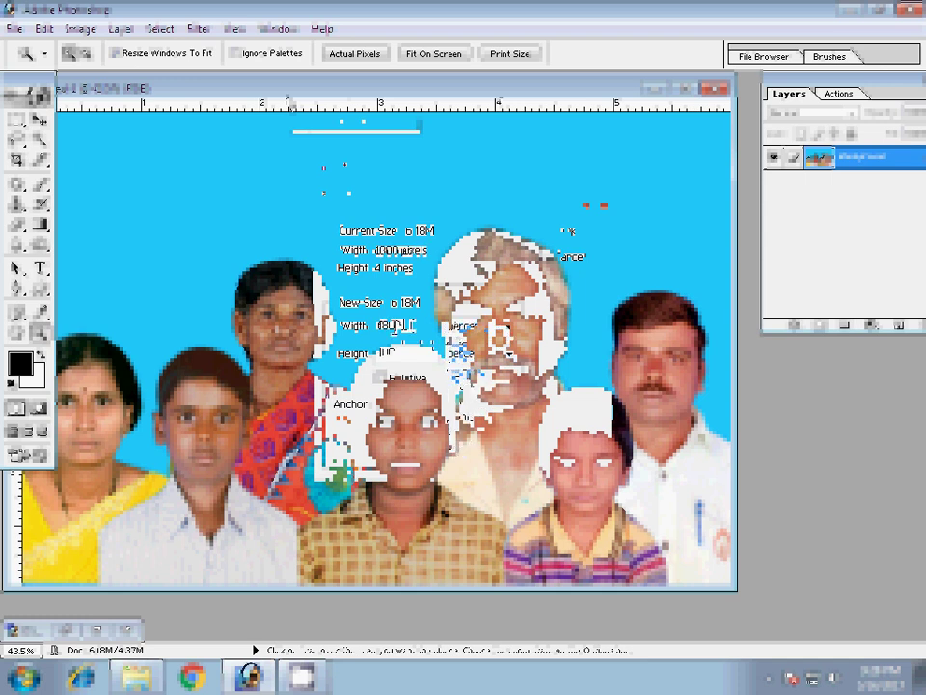
type("1040")
type("4")
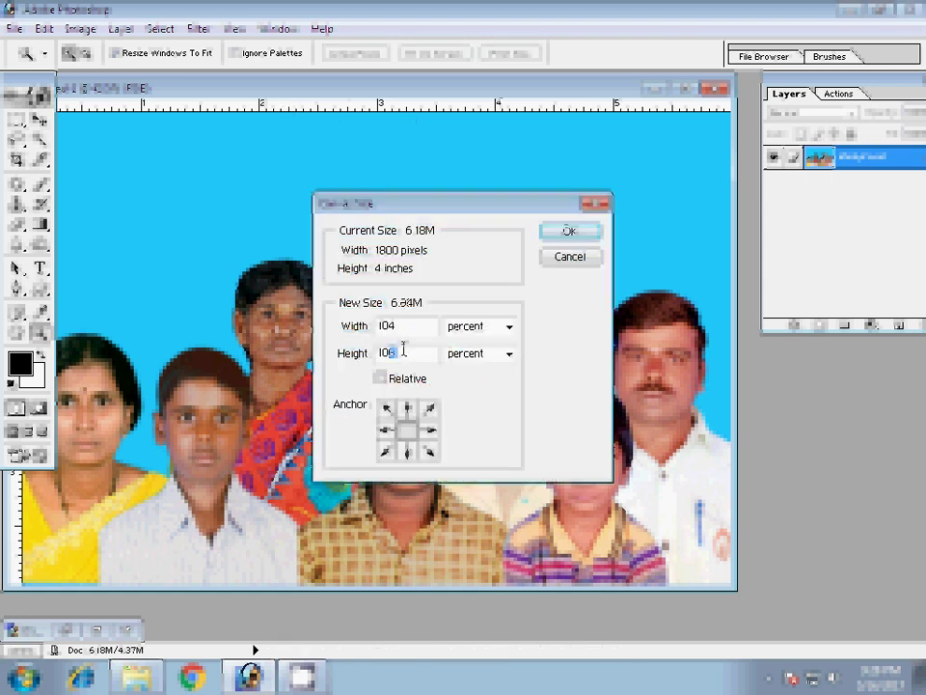
key("Return")
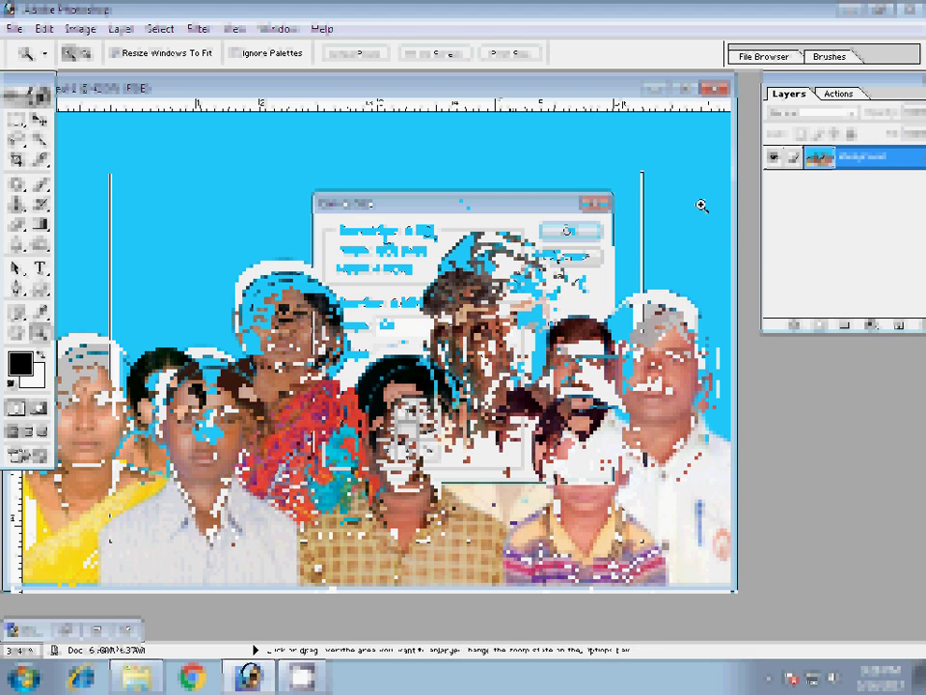
Step: Bring up Levels for the flattened family photo
key("ctrl+l")
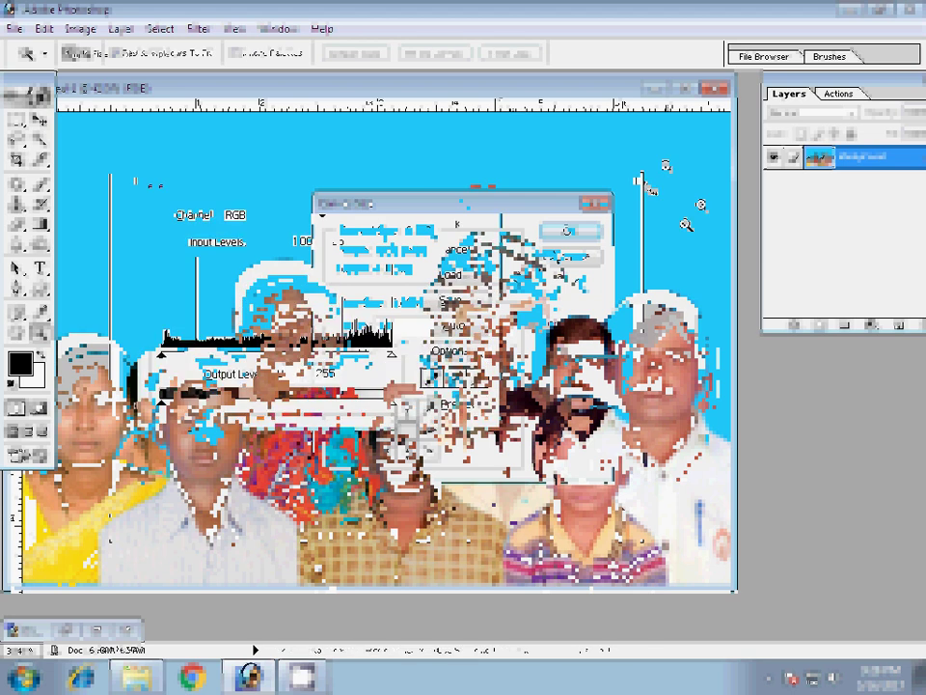